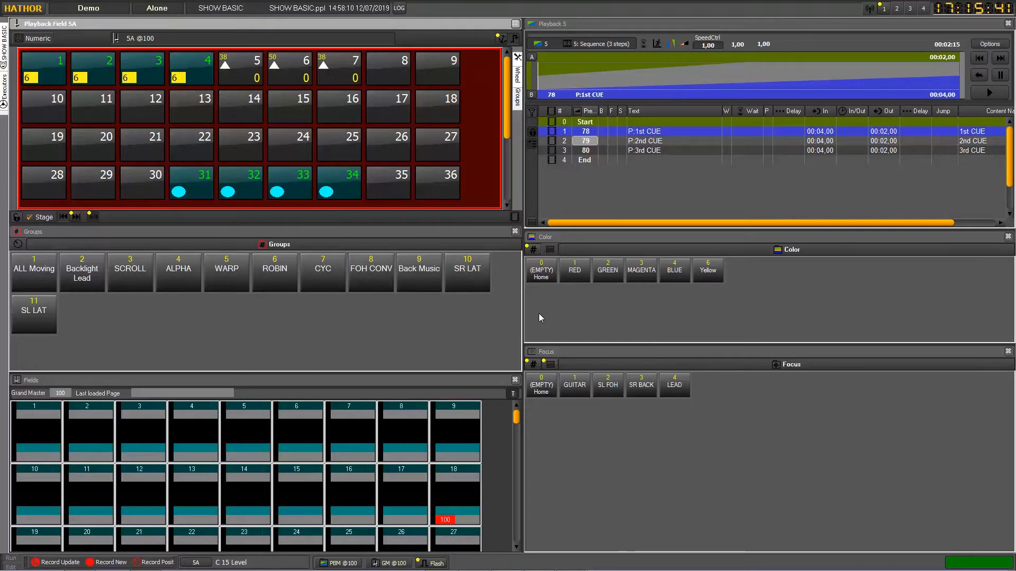
- Check the In times of the 1st and 2nd cues and advance Playback 5 one step to bring up the 1st CUE
left_click(831, 132)
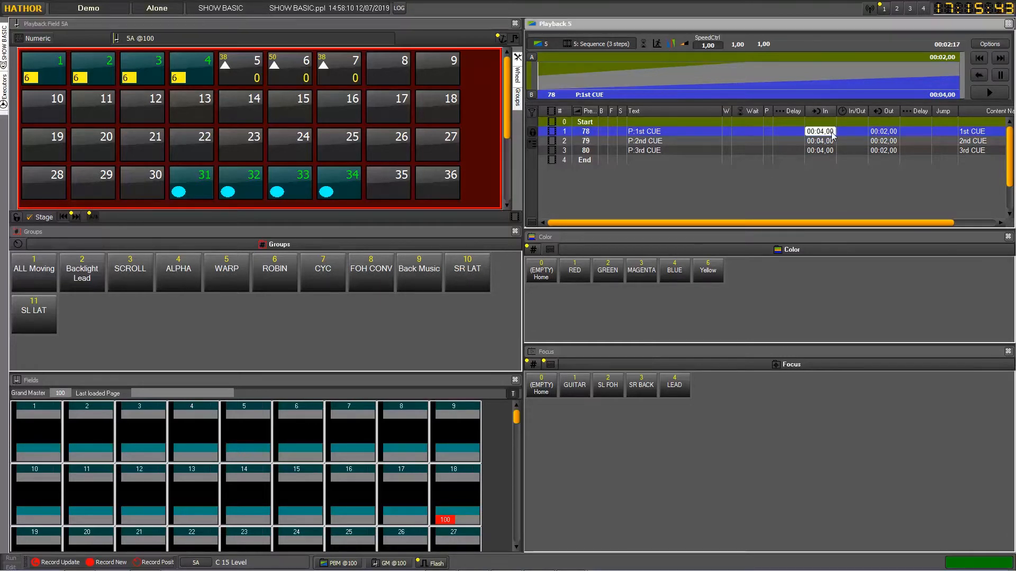
left_click(822, 141)
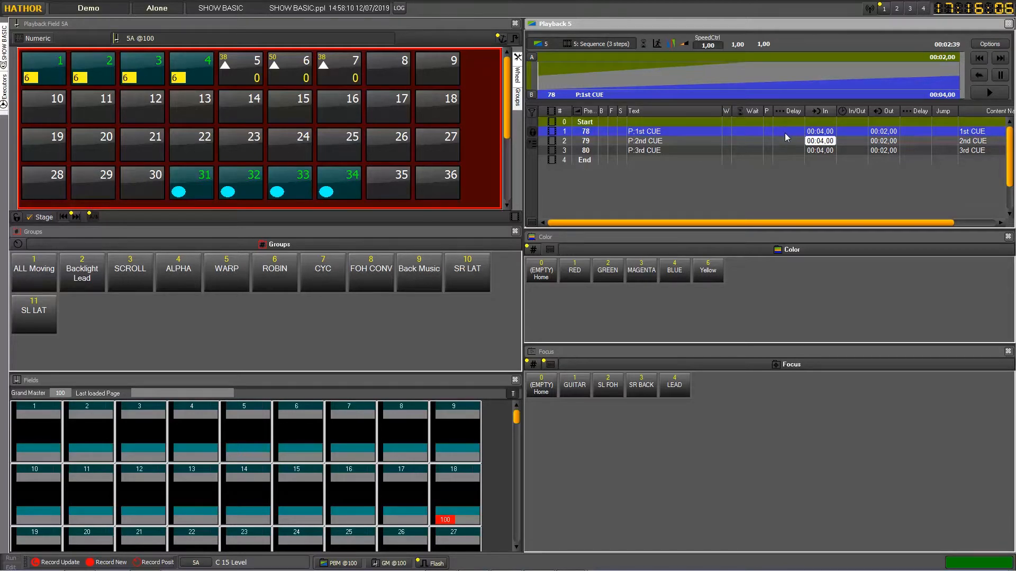
left_click(999, 60)
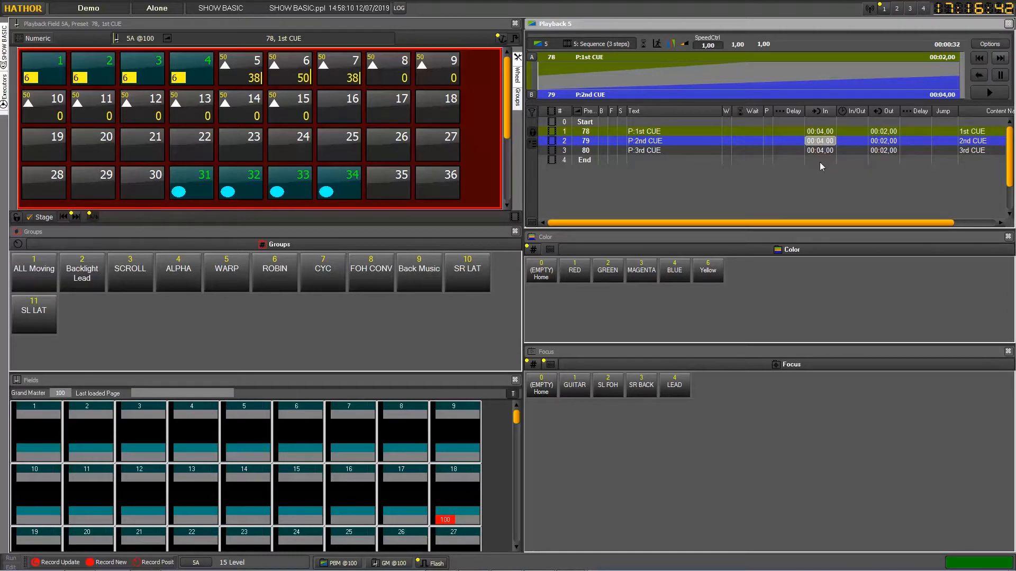
- Set the 1st CUE's In time to 9 seconds and its Out time to 4 seconds
double_click(820, 132)
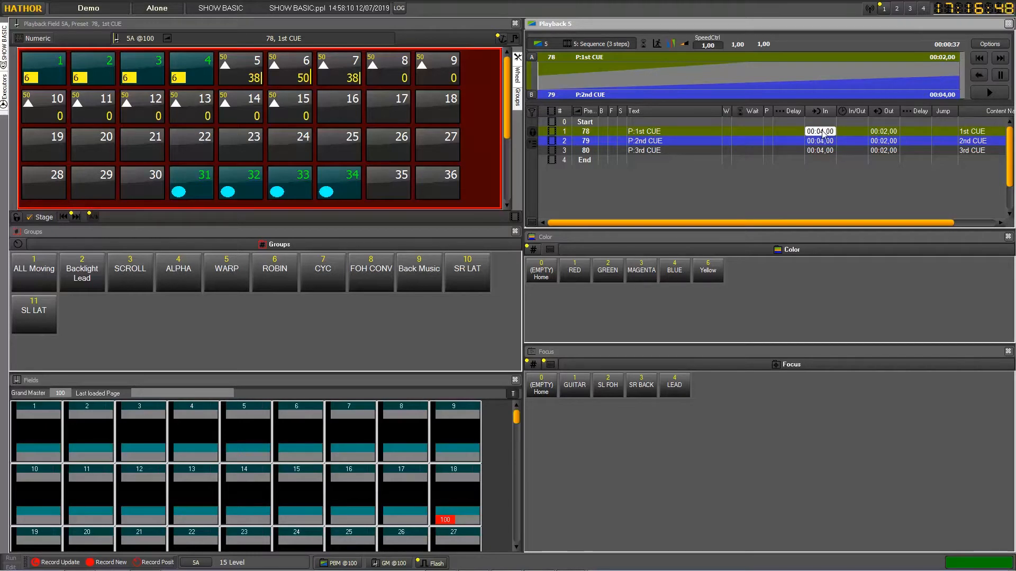
type("9")
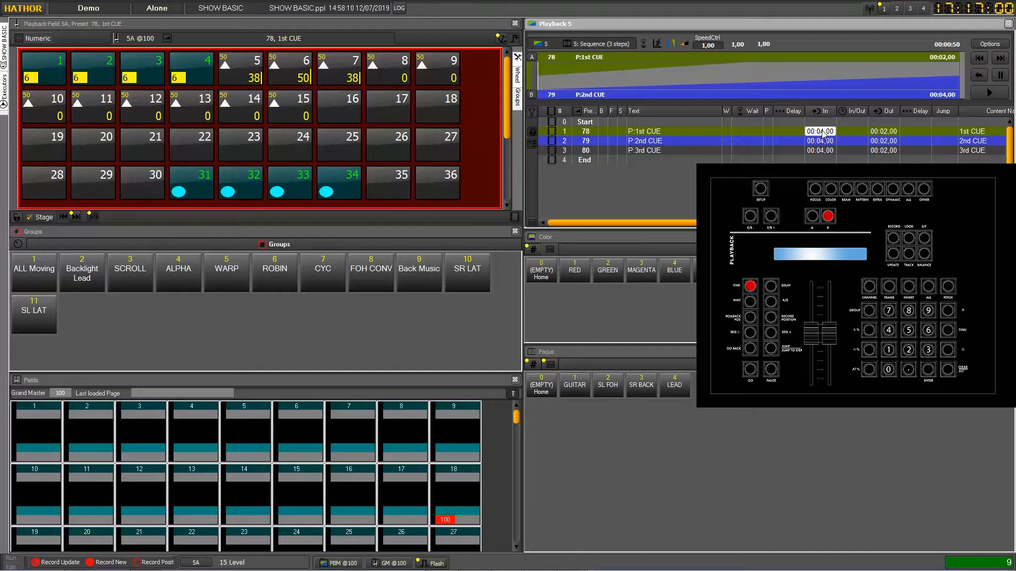
key("b")
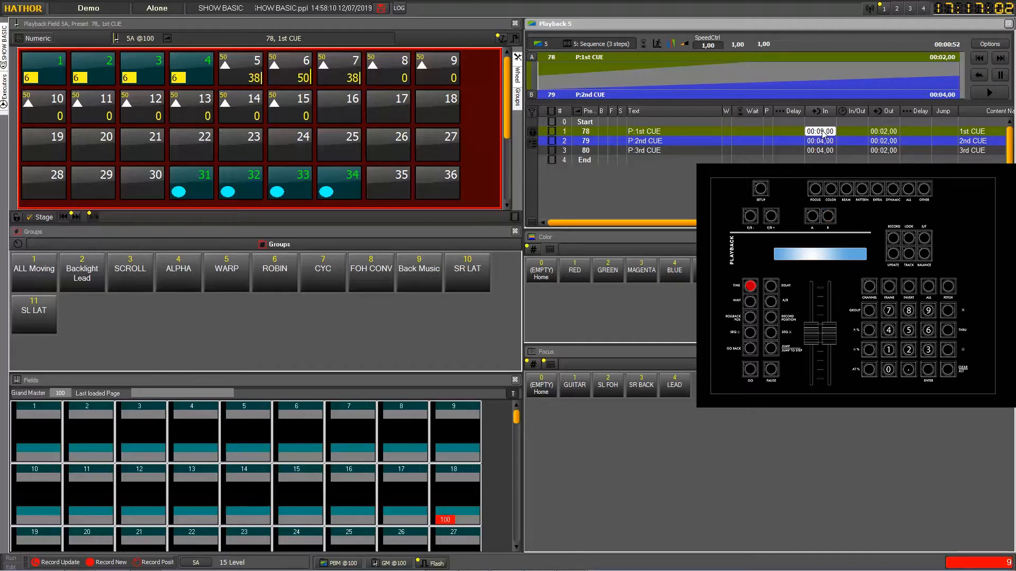
key("Return")
left_click(890, 132)
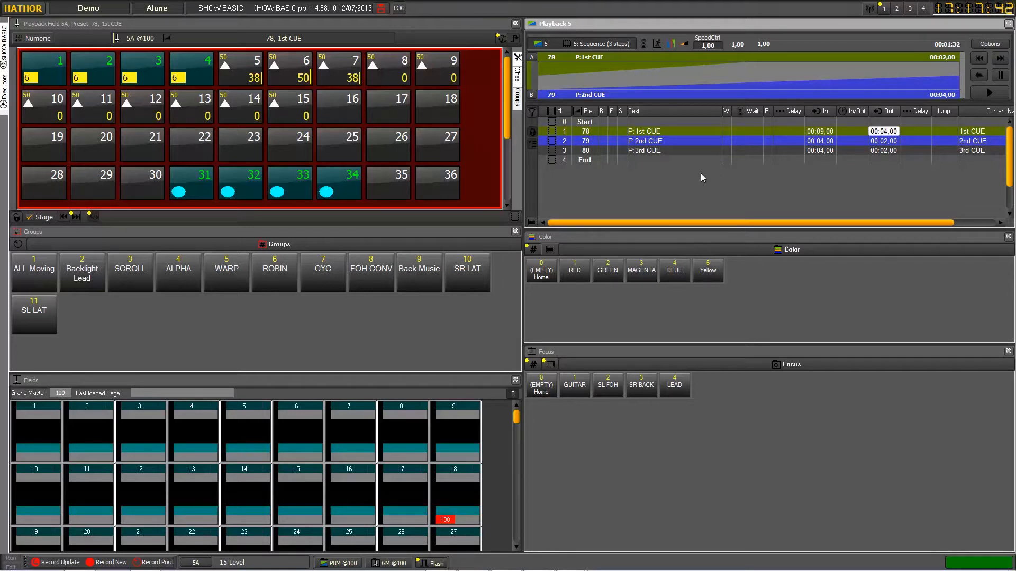
- Return the sequence to its start and run the 1st CUE to test the new fade times
left_click(980, 59)
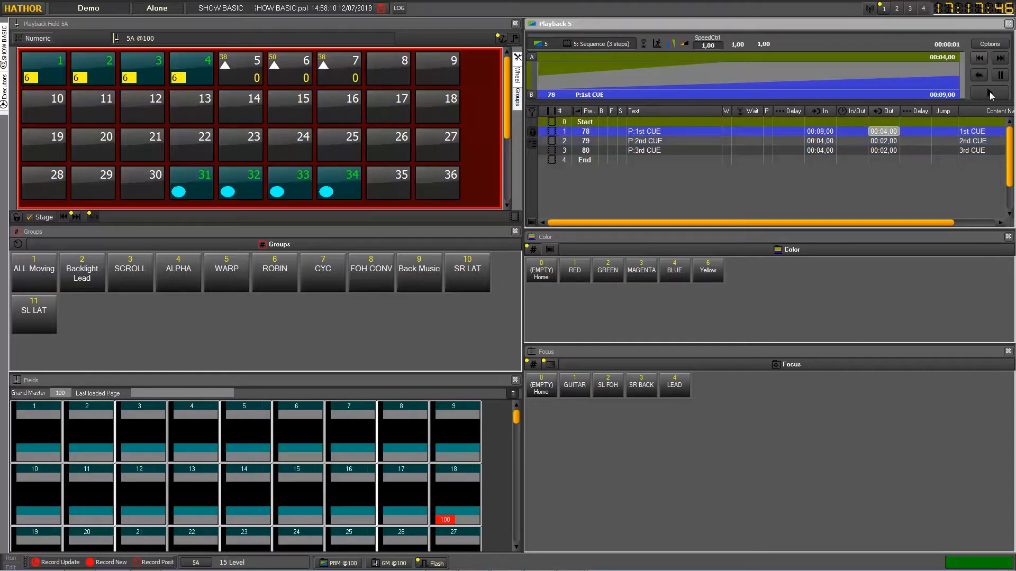
left_click(989, 93)
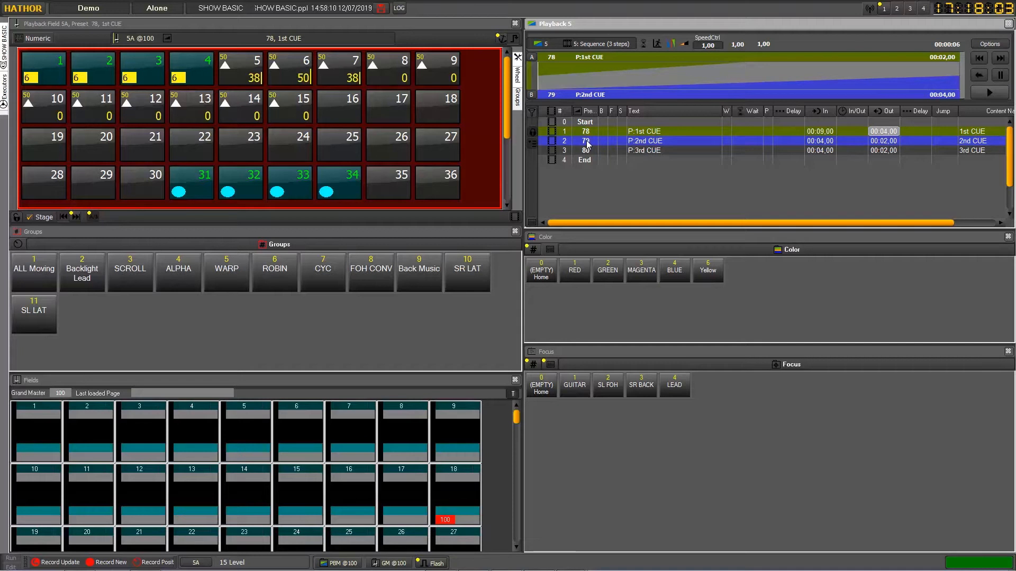
- Create a 1-second part fade for channel 7 in the 1st CUE and check its channel and time in the expanded cue
left_click(348, 80)
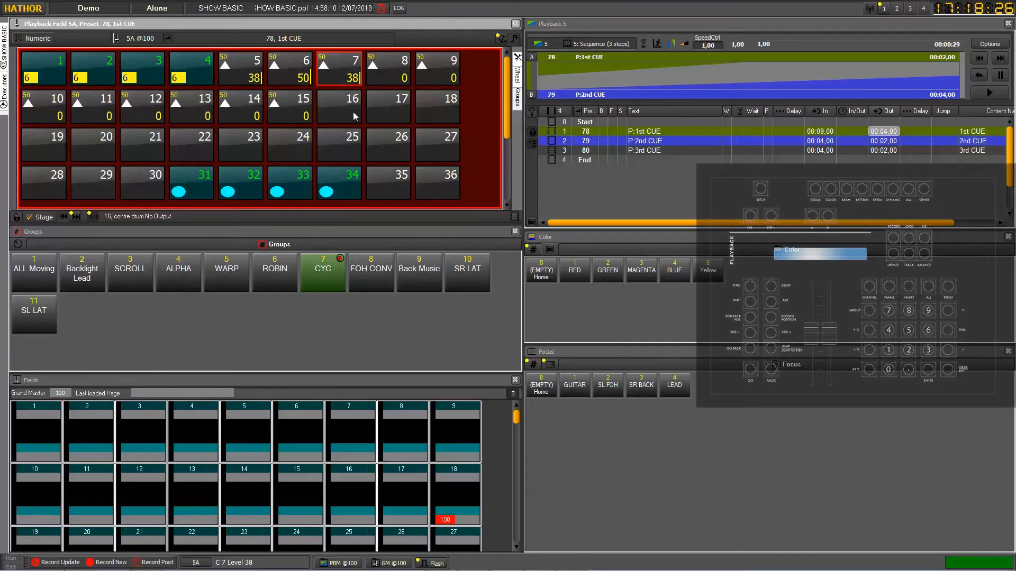
key("1")
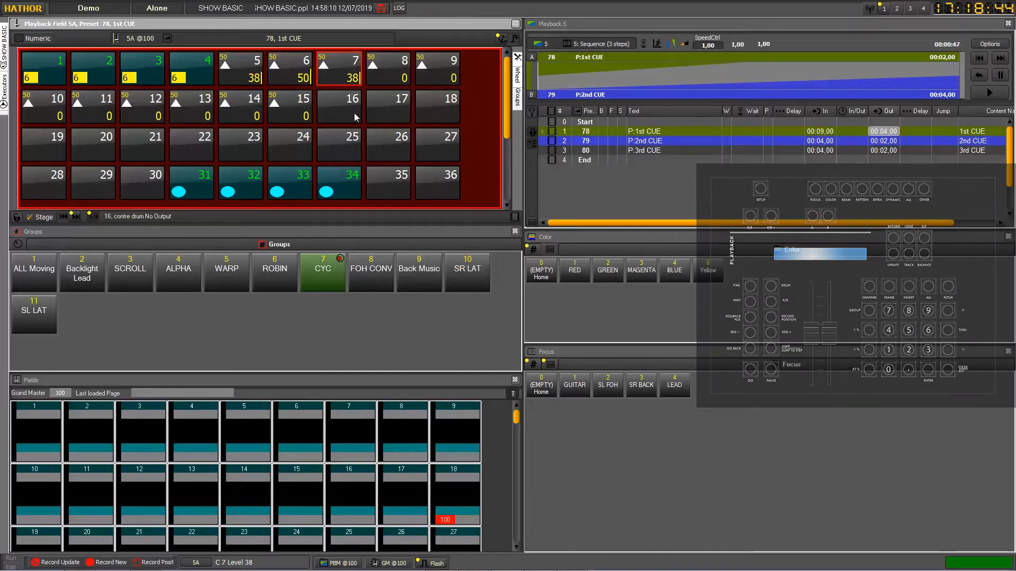
left_click(543, 135)
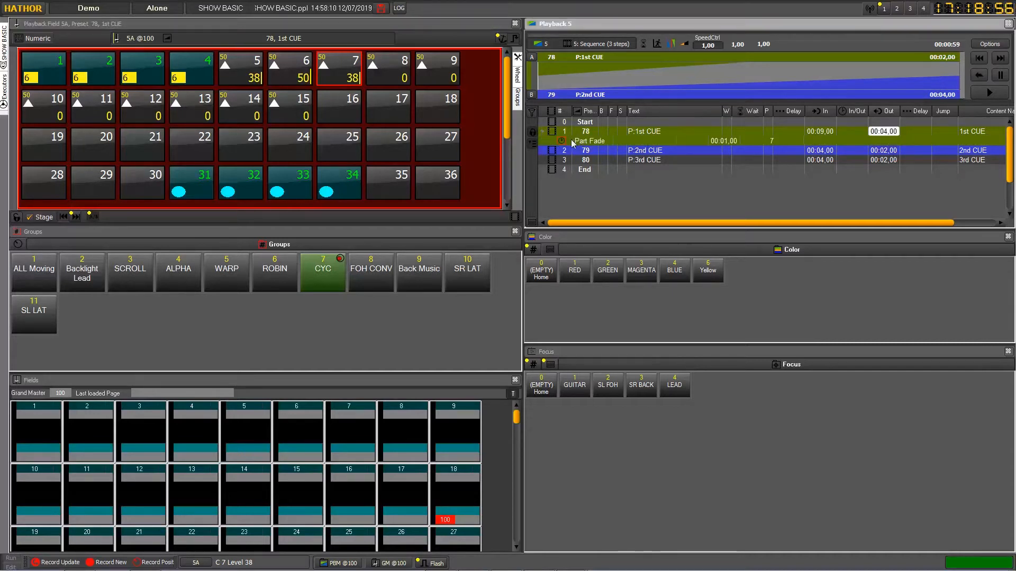
left_click(591, 143)
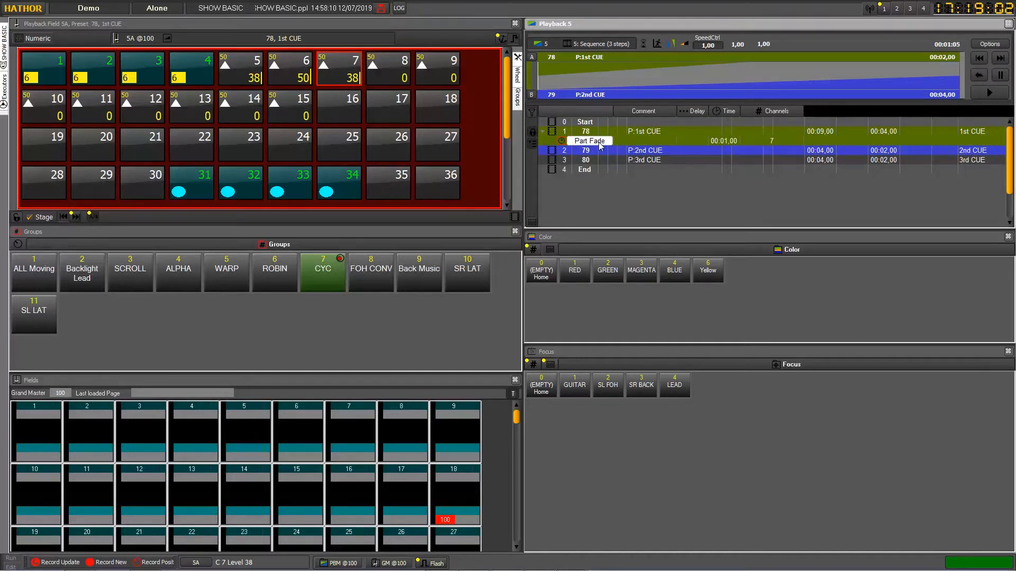
left_click(772, 143)
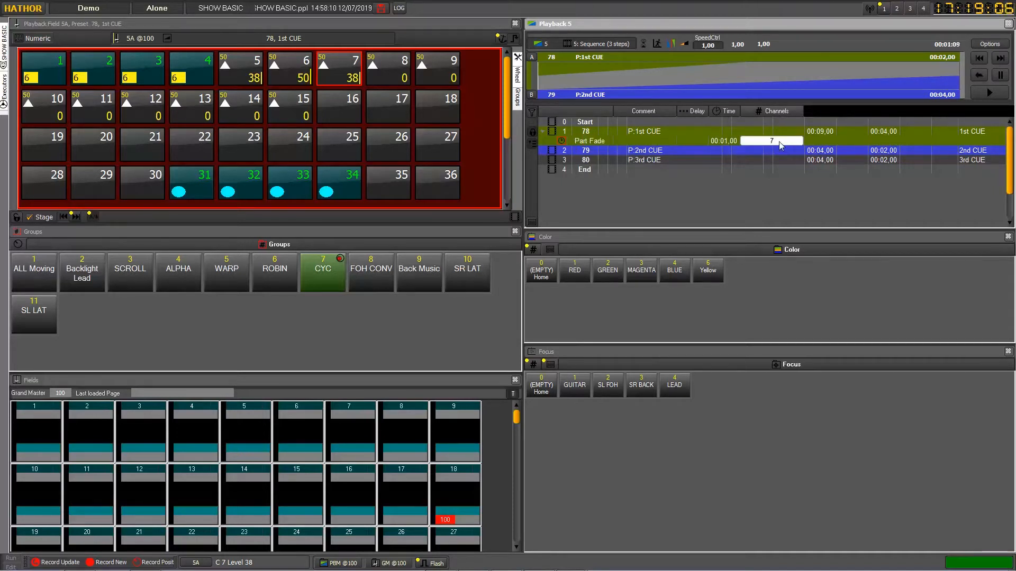
left_click(725, 141)
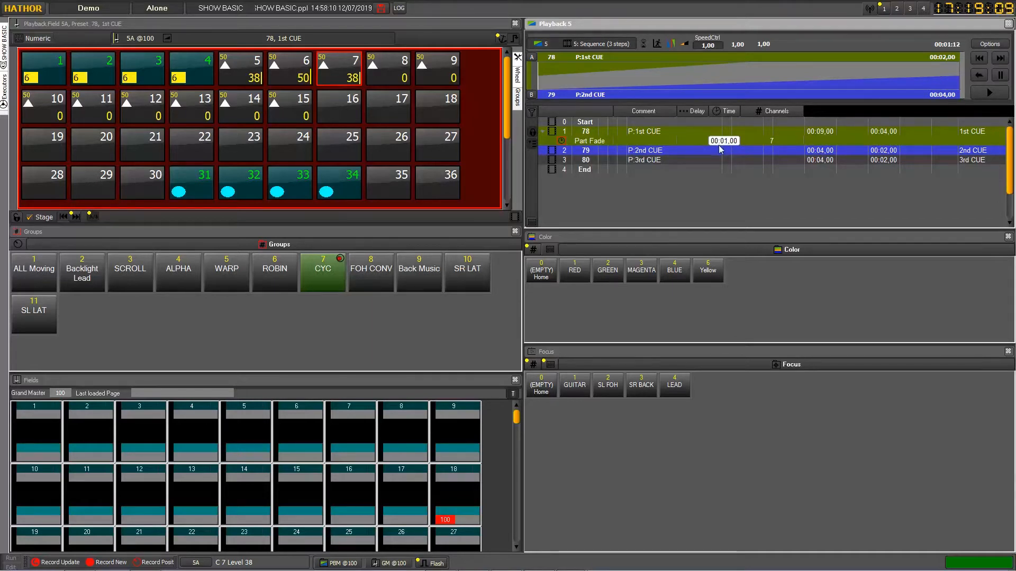
- Return the sequence to its start and run the 1st CUE to test channel 7's part fade
left_click(982, 59)
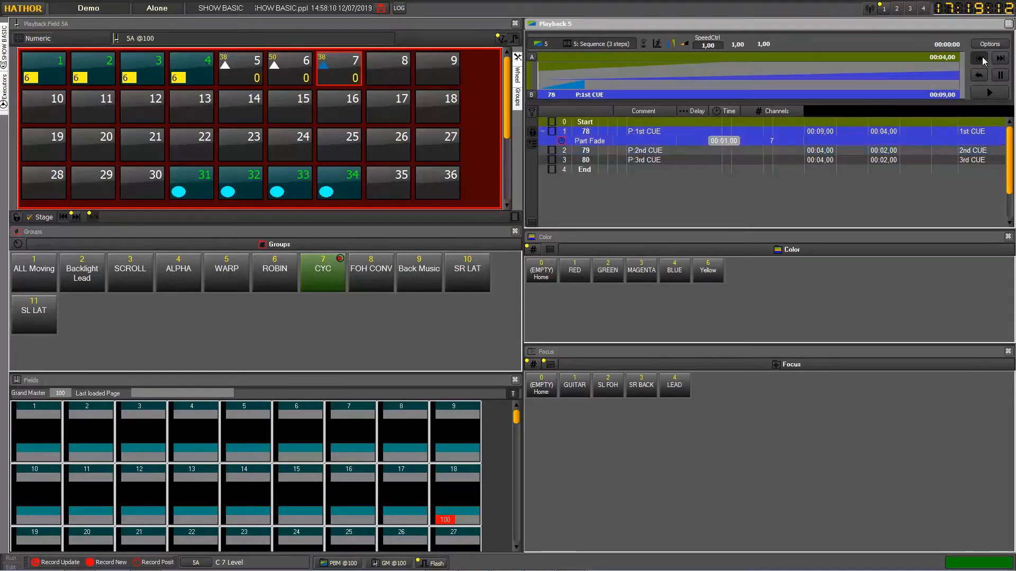
left_click(992, 95)
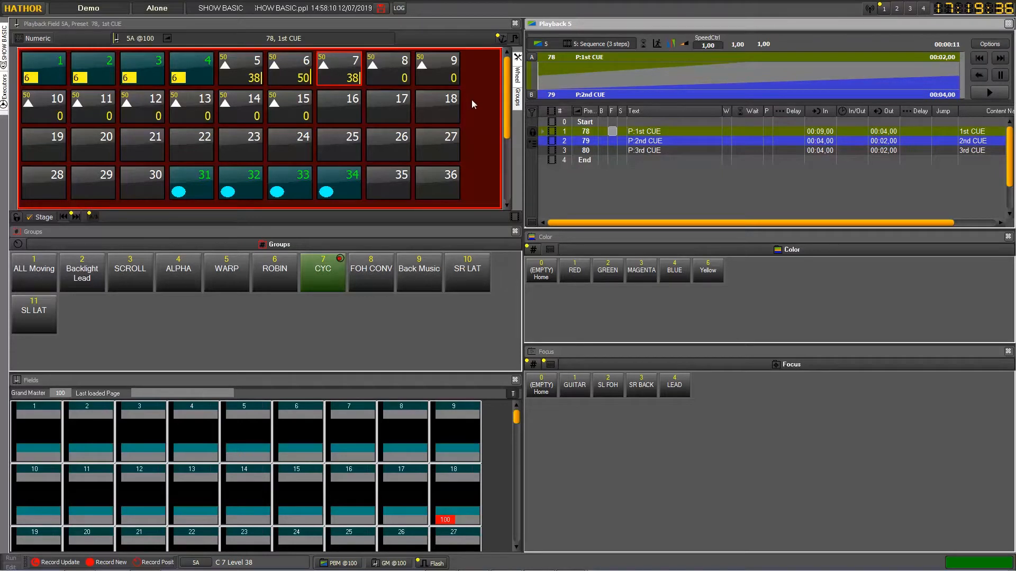
- Create a new part fade for channel 5 in the 1st CUE
left_click(241, 74)
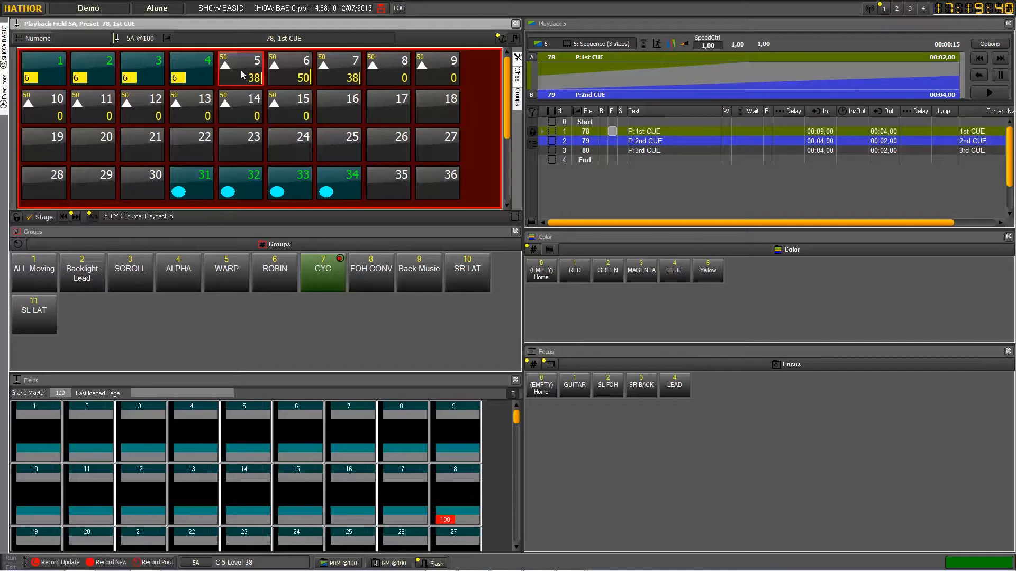
left_click_drag(241, 74, 564, 135)
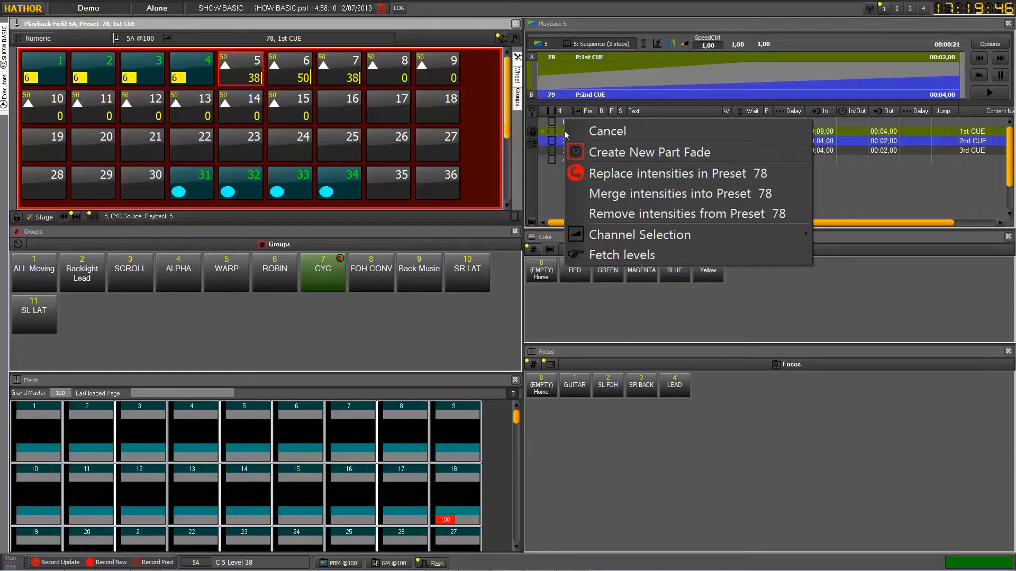
left_click(624, 151)
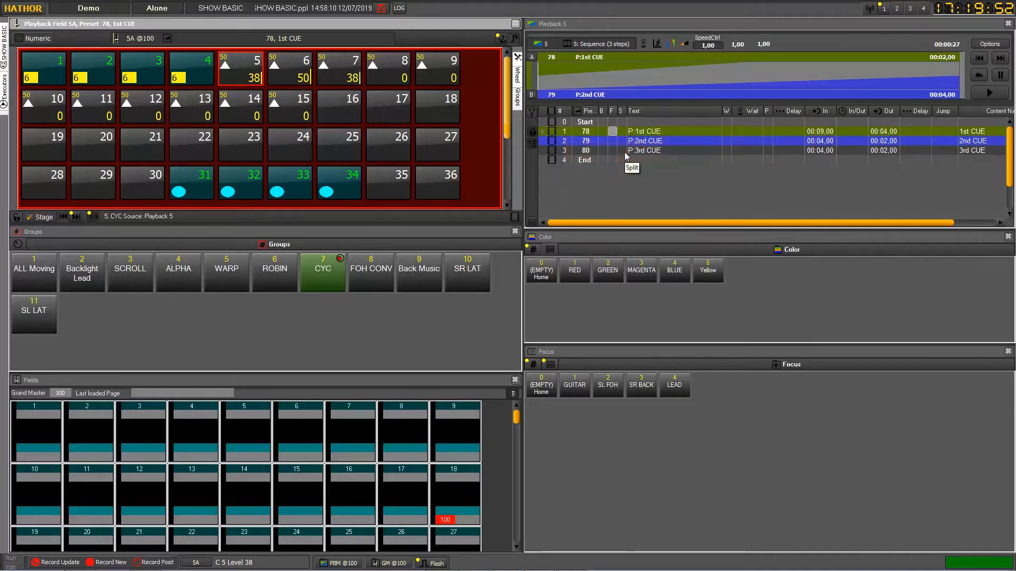
- Expand the 1st CUE and set the time of channel 5's part fade to 0.1 seconds
left_click(543, 134)
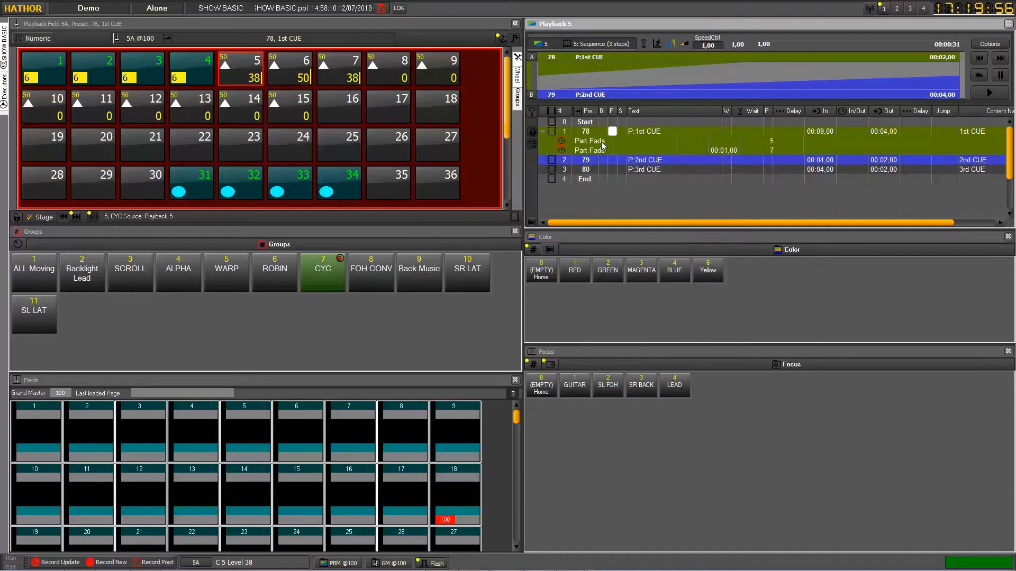
left_click(603, 140)
left_click(771, 142)
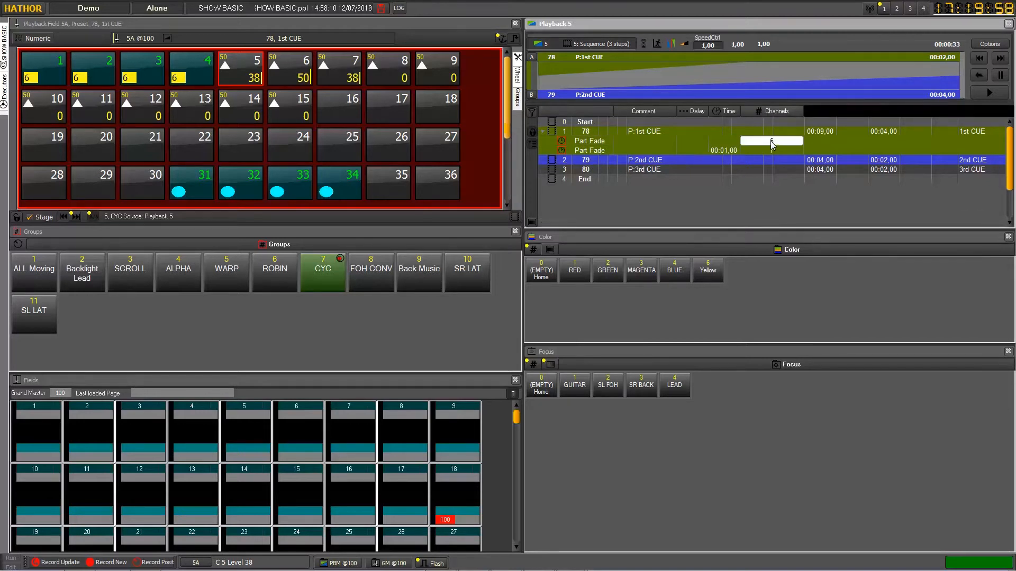
left_click(725, 140)
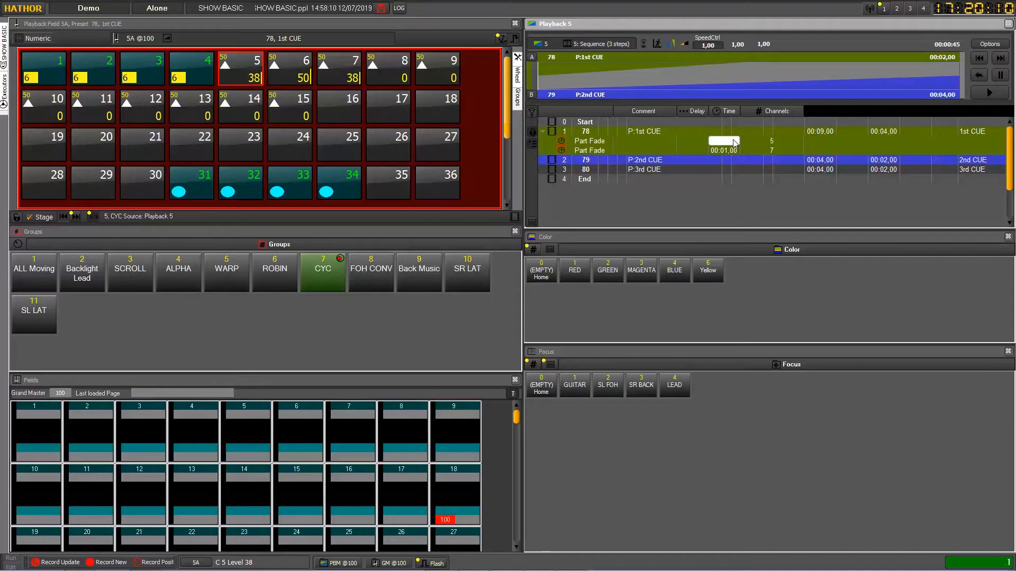
type("1")
key("Return")
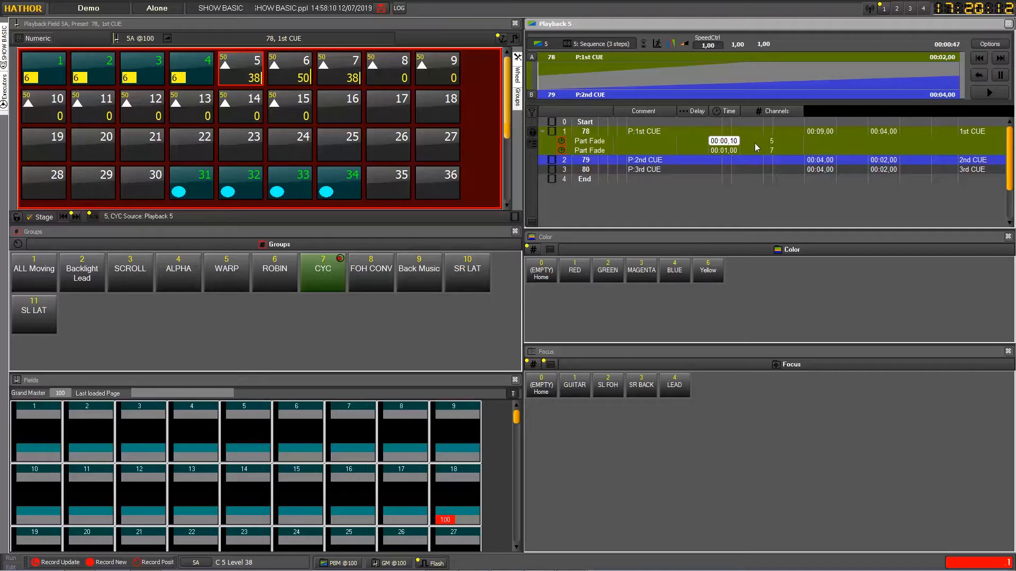
- Return the sequence to its start and run the 1st and 2nd cues one after the other
left_click(980, 59)
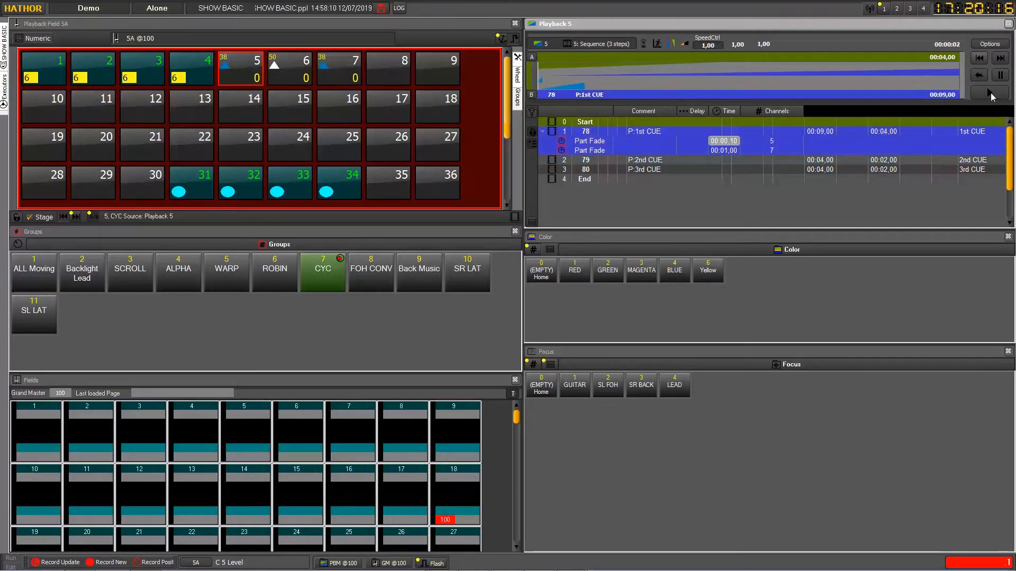
left_click(991, 93)
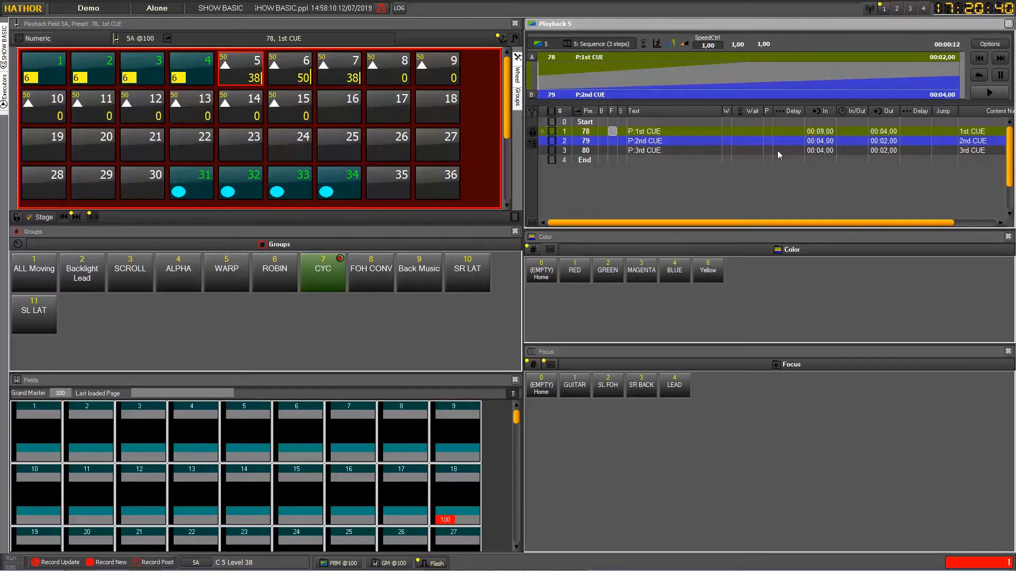
left_click(991, 94)
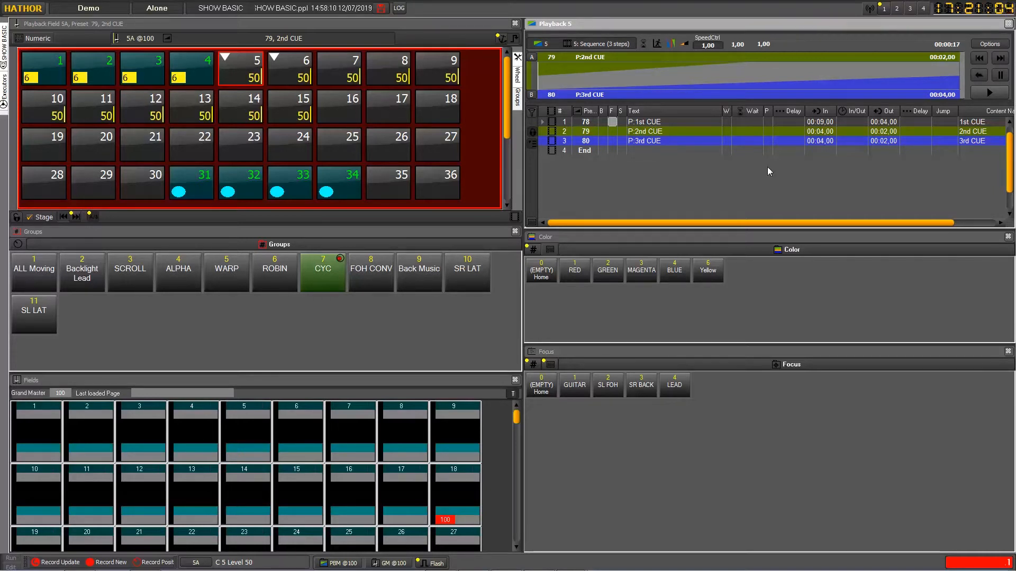
- Select the 2nd CUE's Wait time, switch to Adobe Acrobat to examine the cue timing diagram in graph timing.pdf, and minimize the document
double_click(753, 134)
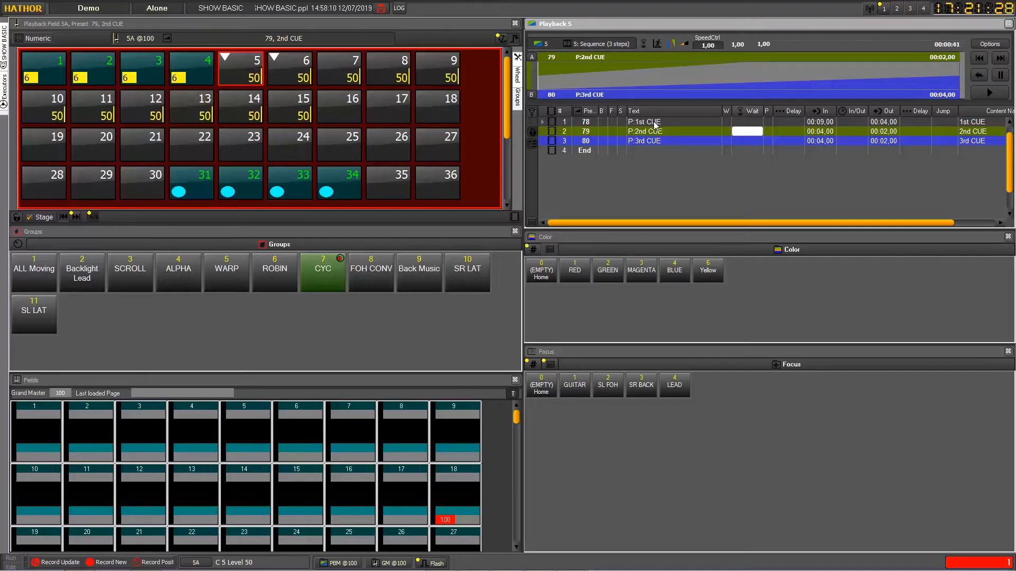
key("alt+Tab")
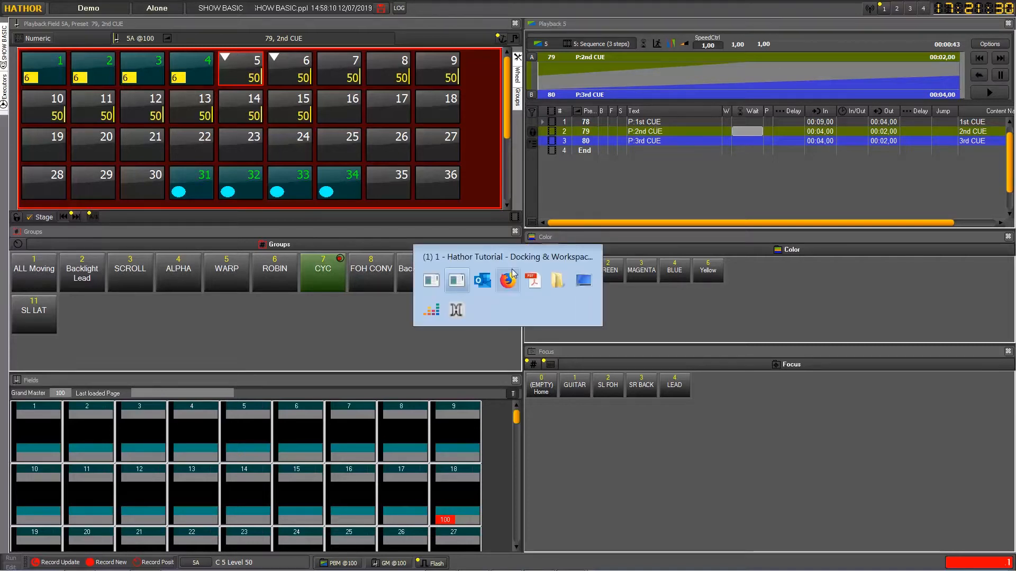
left_click(532, 289)
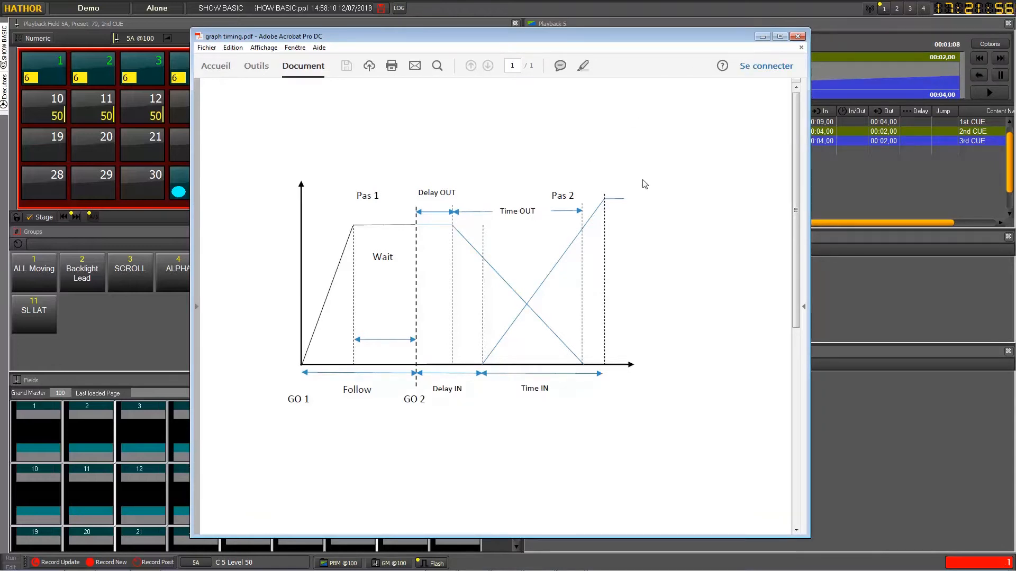
left_click(762, 37)
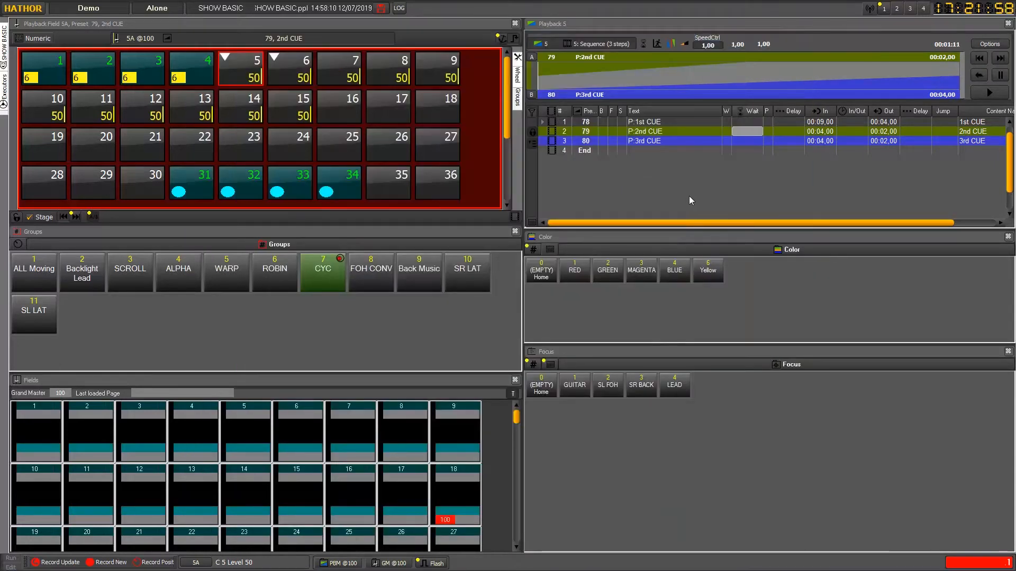
- Set the 1st CUE's In time to 3 seconds and delete both of its part fades
double_click(822, 122)
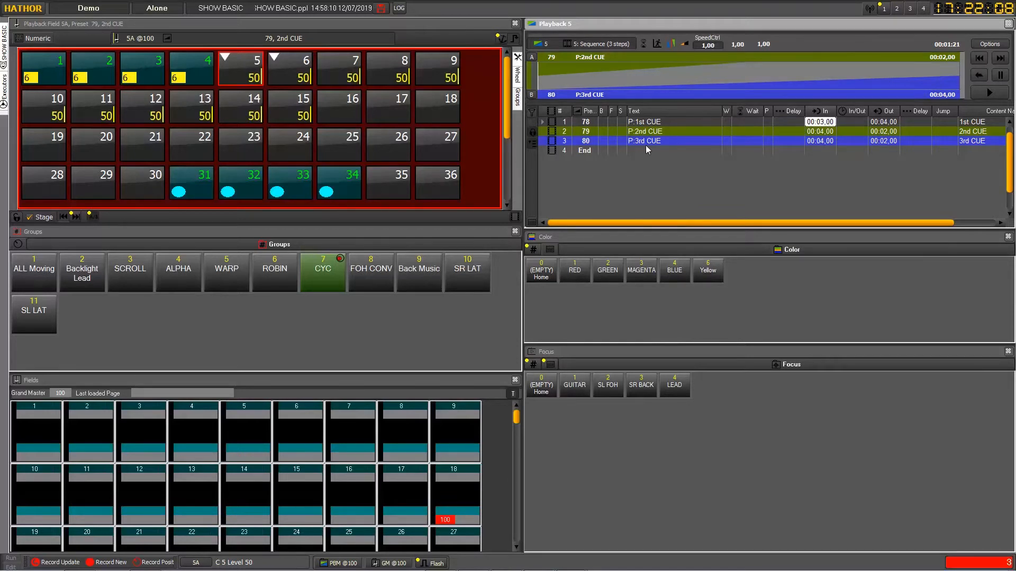
left_click(542, 122)
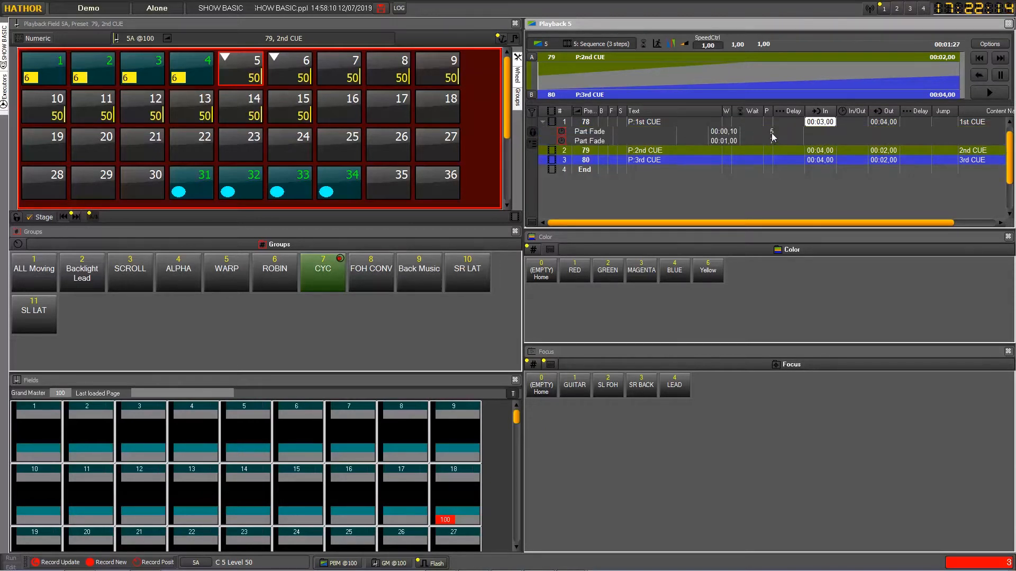
left_click_drag(597, 132, 605, 138)
right_click(600, 137)
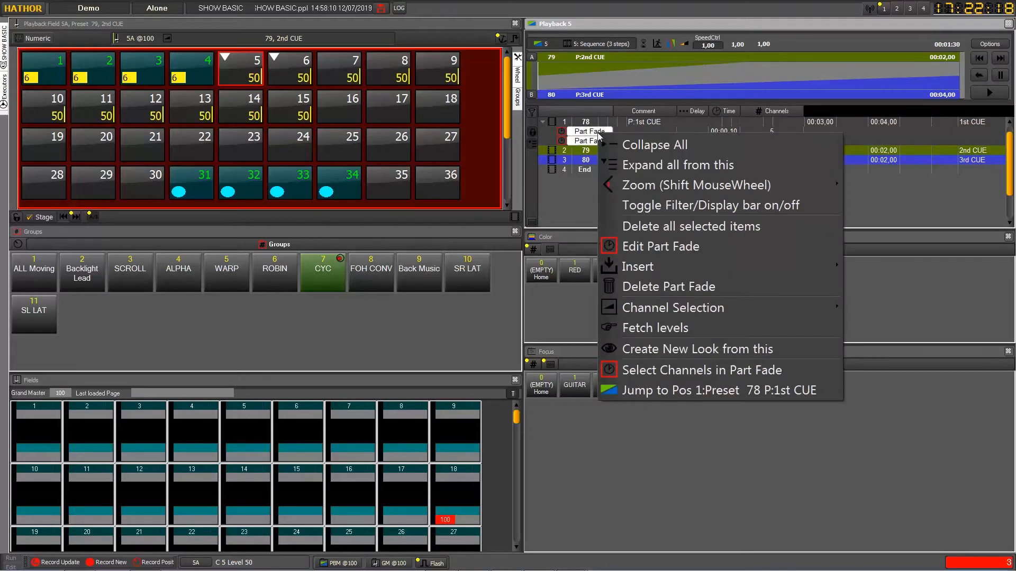
left_click(659, 230)
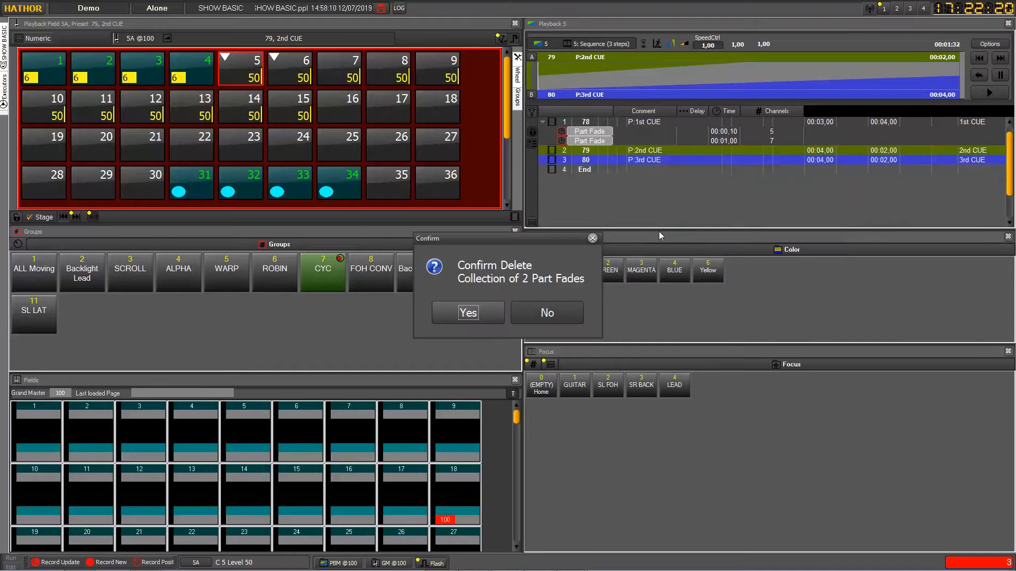
left_click(481, 316)
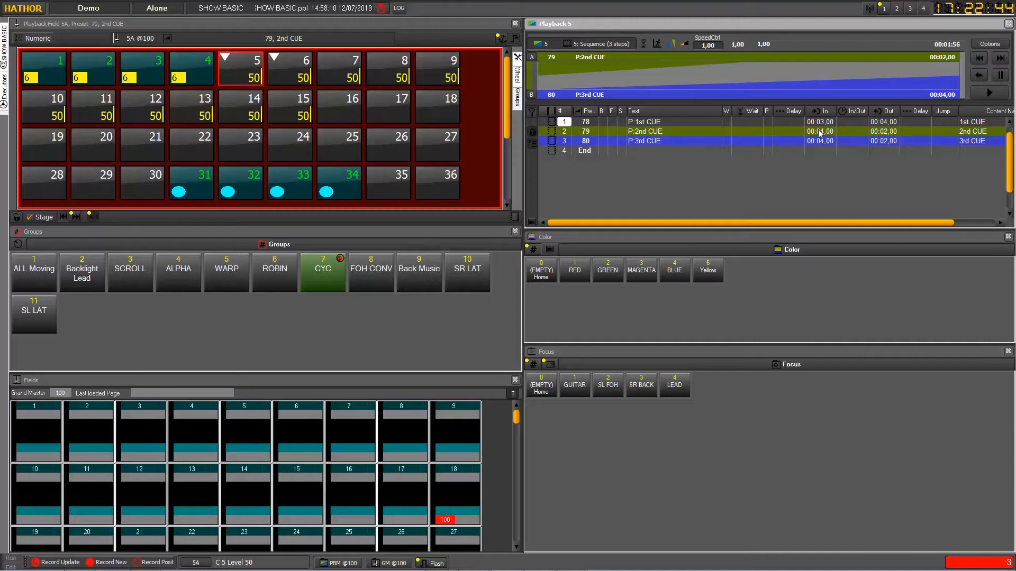
- Set the 2nd CUE's Wait time to 2 seconds and run the sequence from its start
double_click(748, 132)
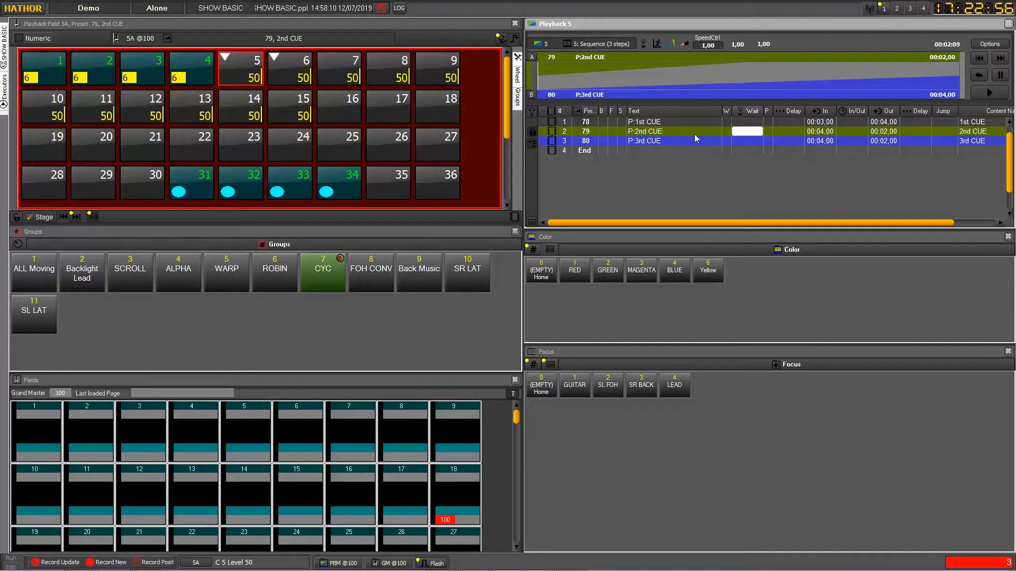
key("Return")
left_click(979, 58)
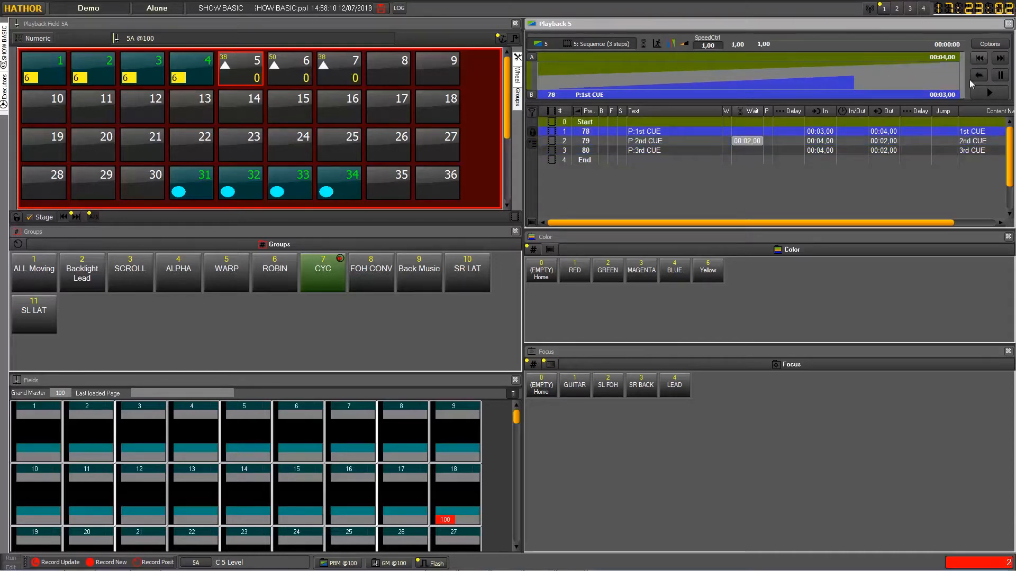
left_click(994, 94)
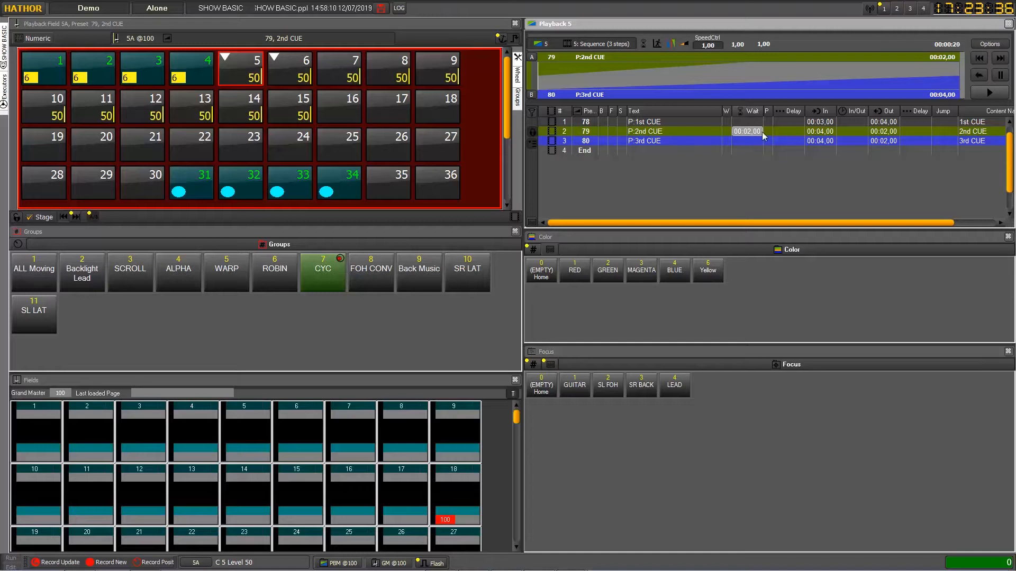
- Clear the 2nd CUE's Wait time by setting it to 0
left_click(758, 134)
type("0")
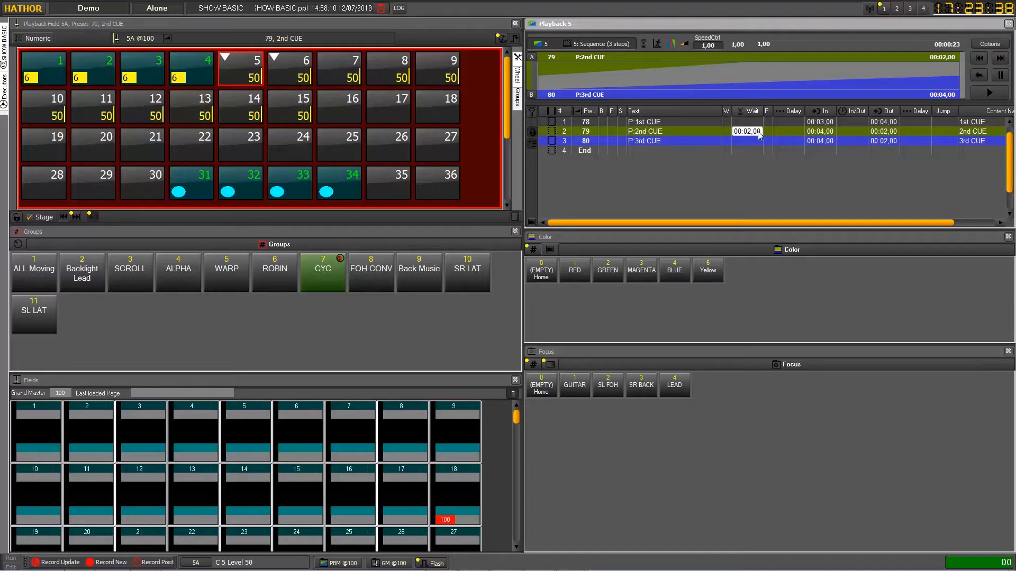
type("0")
key("Return")
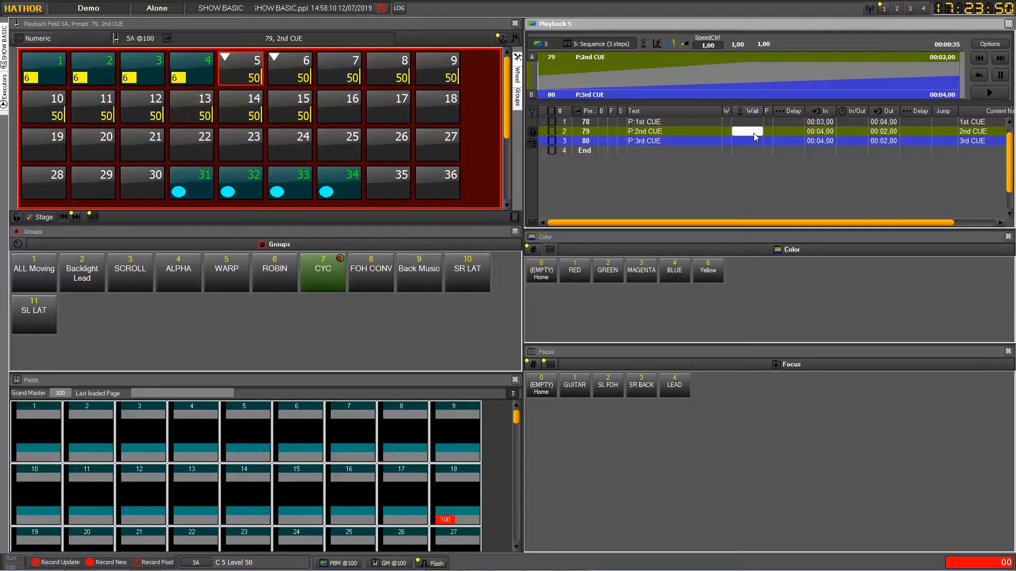
- Select the 2nd CUE's In Delay, switch to Adobe Acrobat to examine the delays in graph timing.pdf, and minimize the document
left_click(791, 130)
key("alt+Tab")
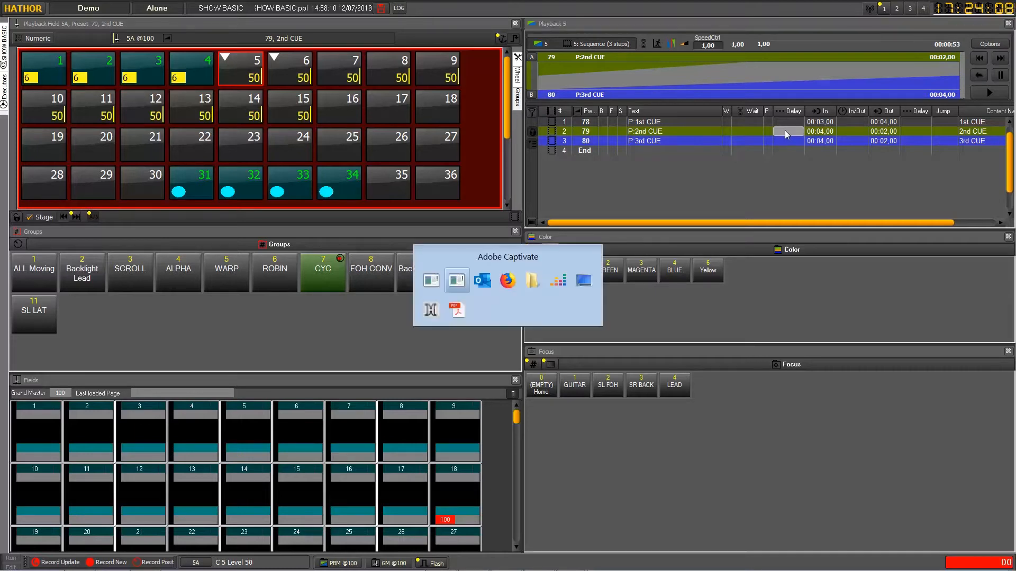
key("alt+Tab")
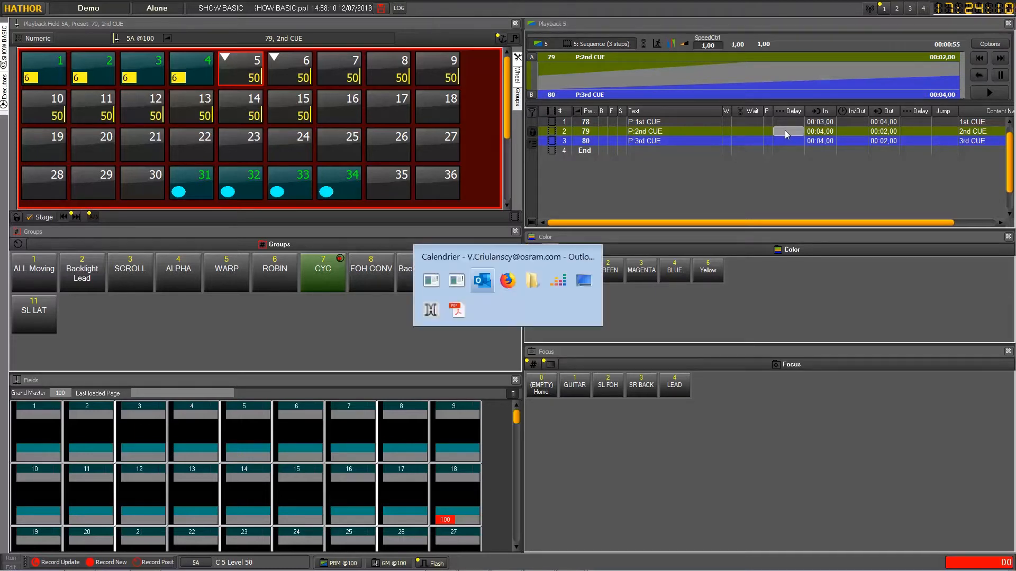
left_click(458, 313)
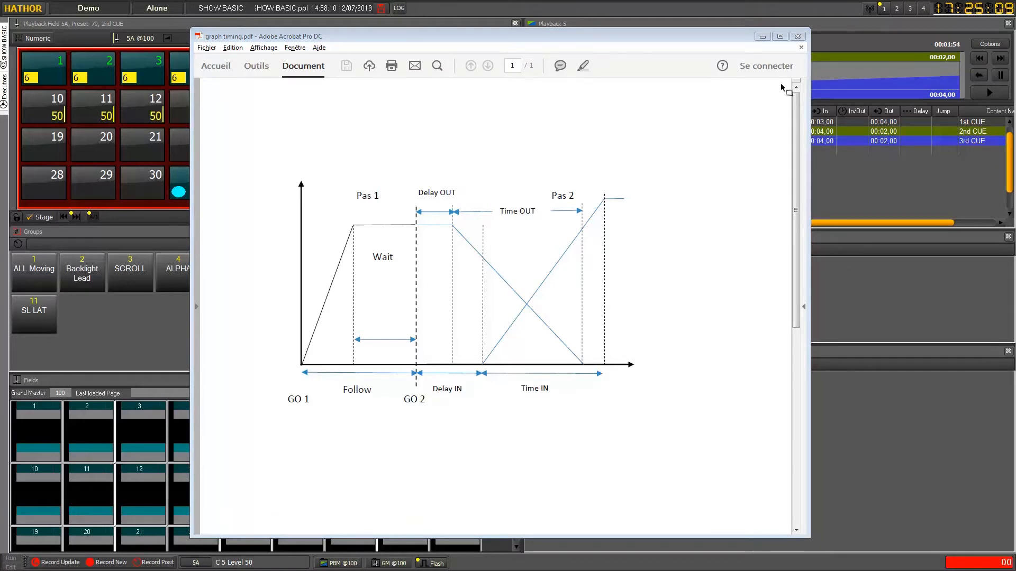
left_click(763, 36)
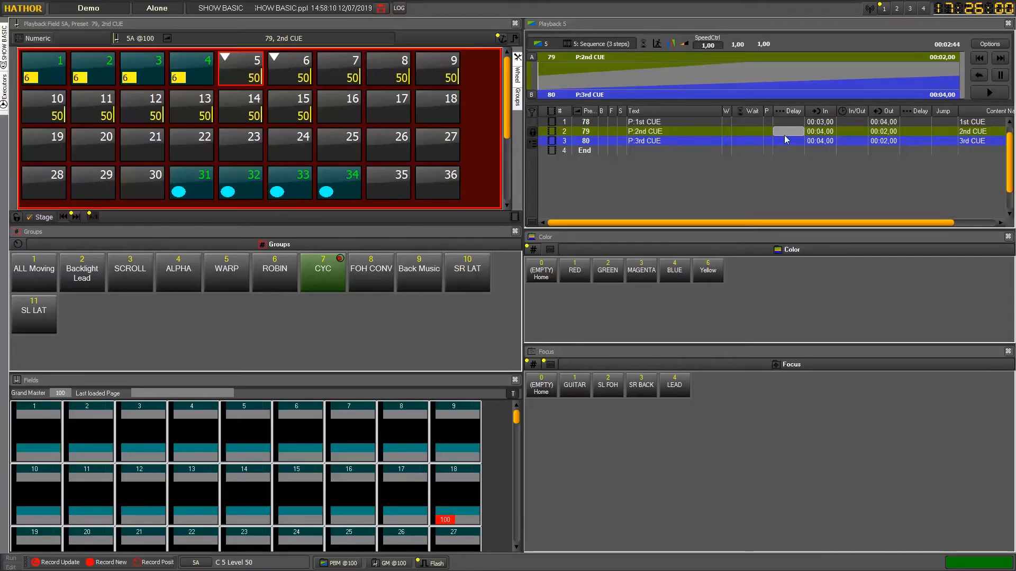
- Examine the A, B and Active options for Set times in within the Playback preferences, keep Active selected, and close the preferences
left_click(36, 12)
mouse_move(80, 110)
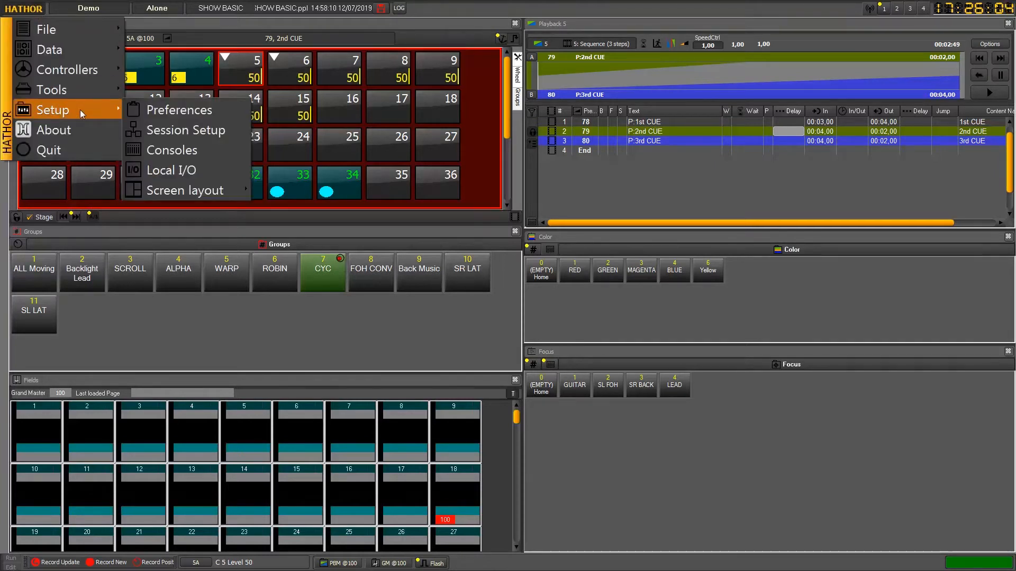
left_click(166, 113)
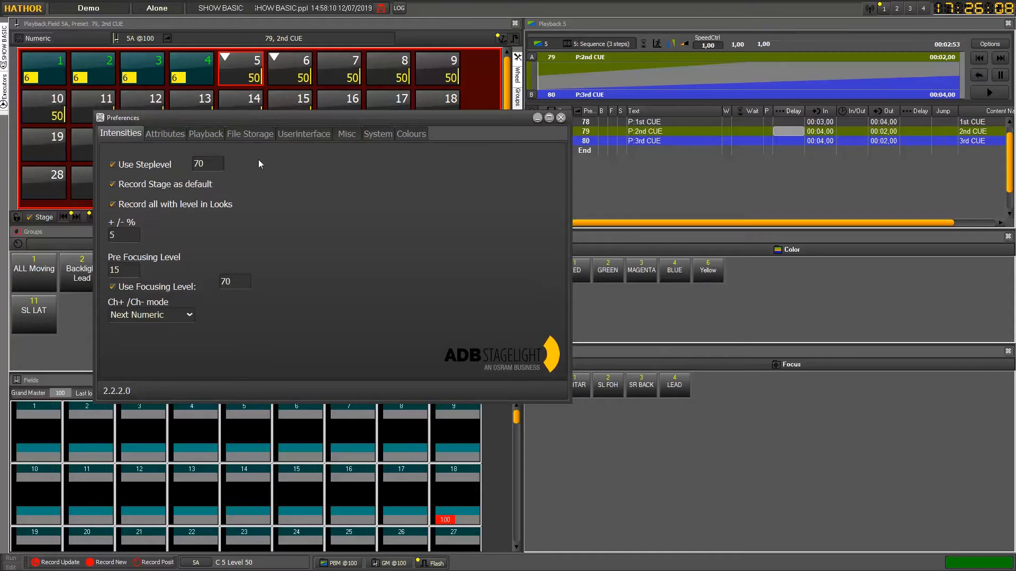
left_click(213, 135)
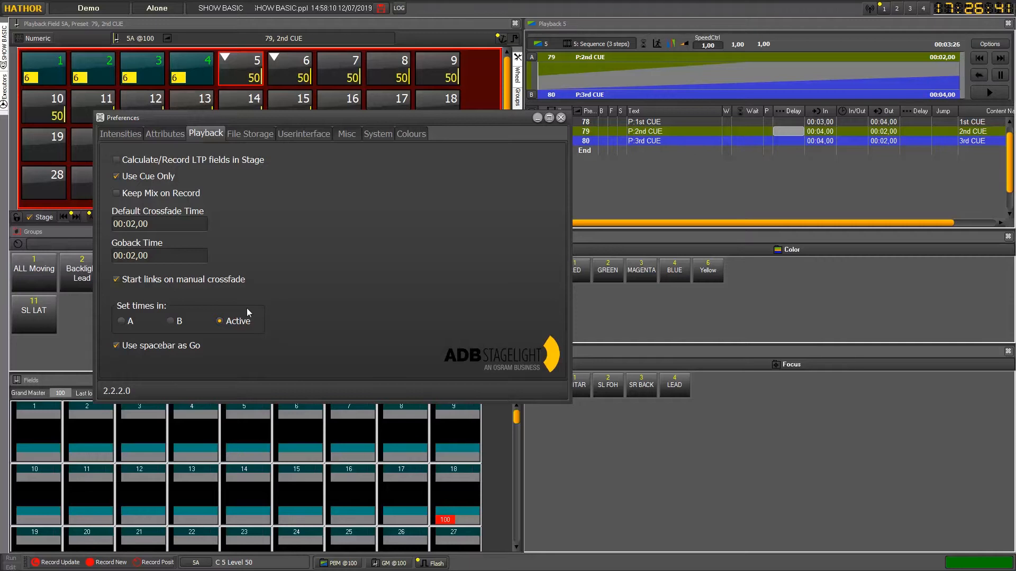
left_click(124, 323)
left_click(176, 323)
left_click(231, 324)
left_click(561, 118)
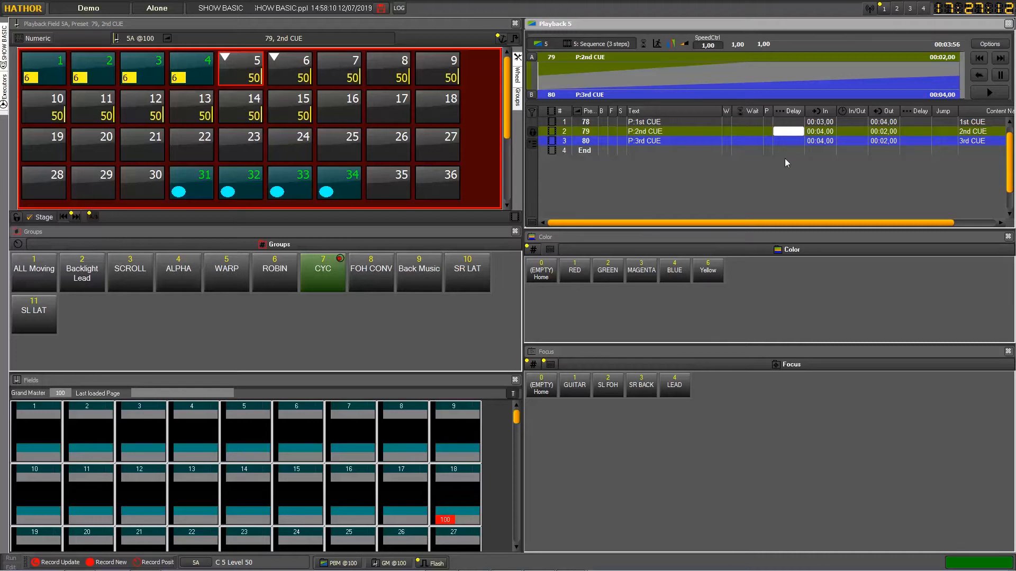
- Set the 2nd CUE's In Delay to 2 seconds
left_click(792, 131)
type("2")
key("Return")
left_click(919, 131)
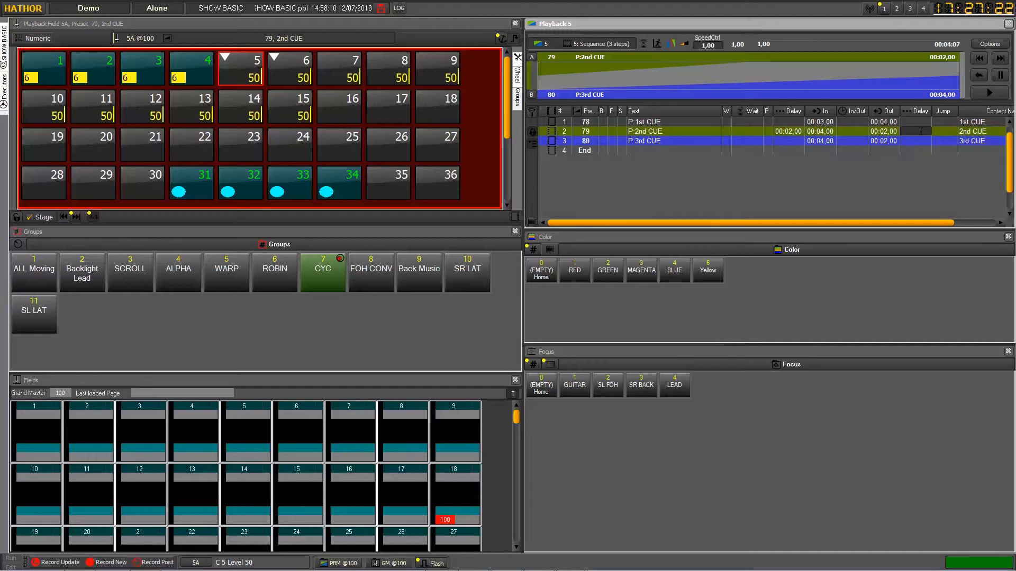
type("4")
key("Return")
type("0")
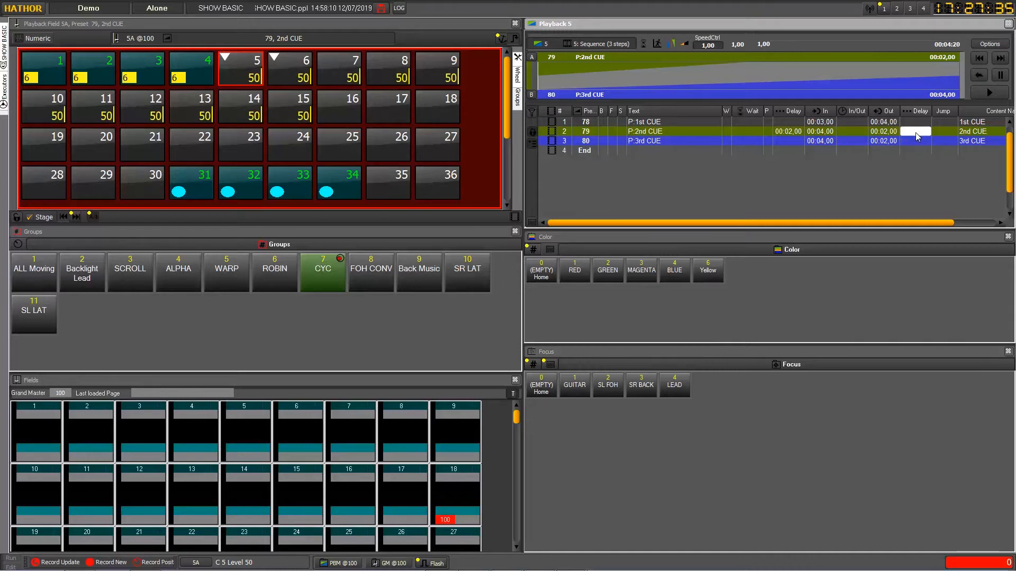
- Set the 3rd CUE's Out Delay to 2 seconds and return the sequence to its start
left_click(911, 140)
type("2")
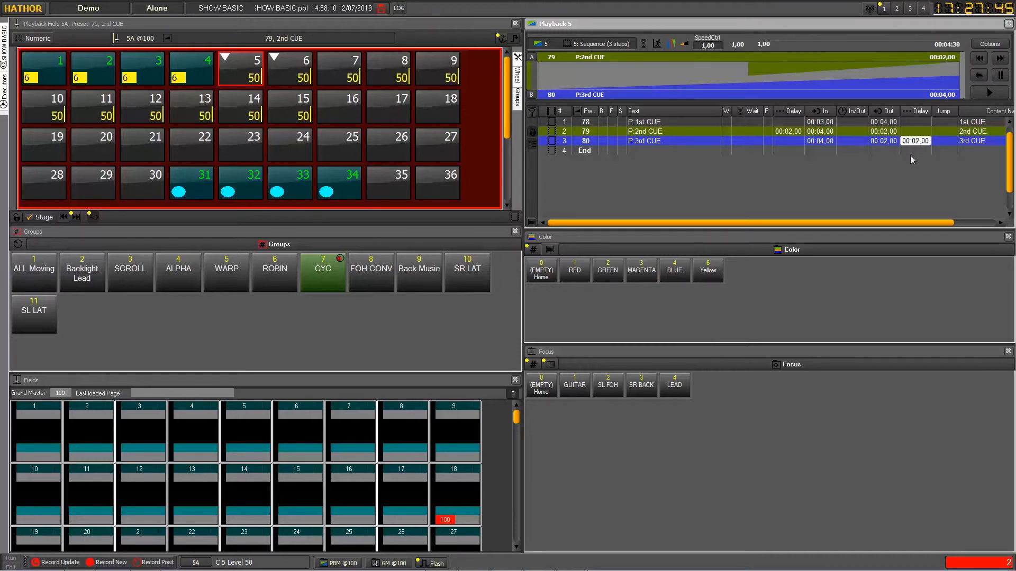
left_click(980, 58)
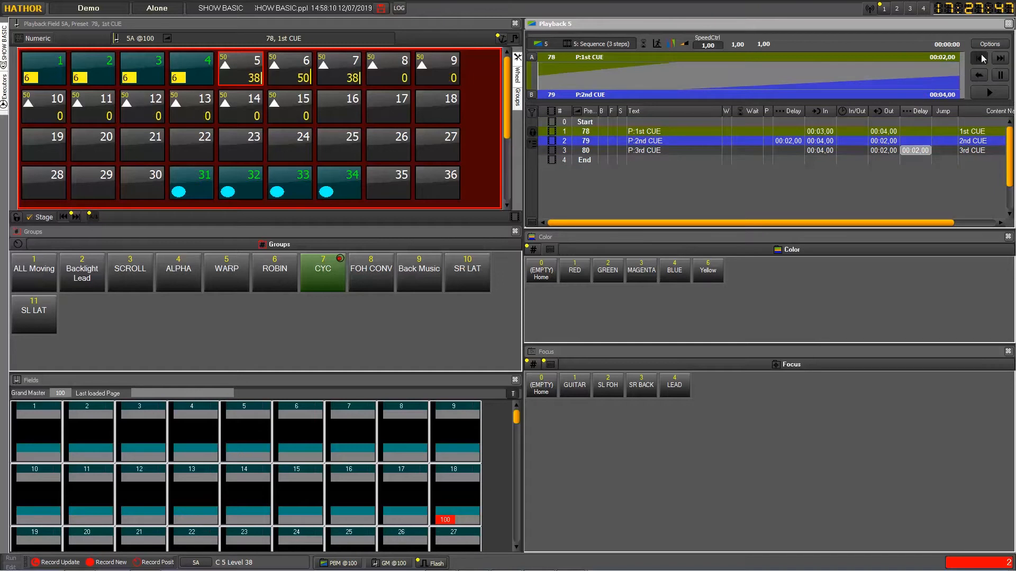
left_click(982, 58)
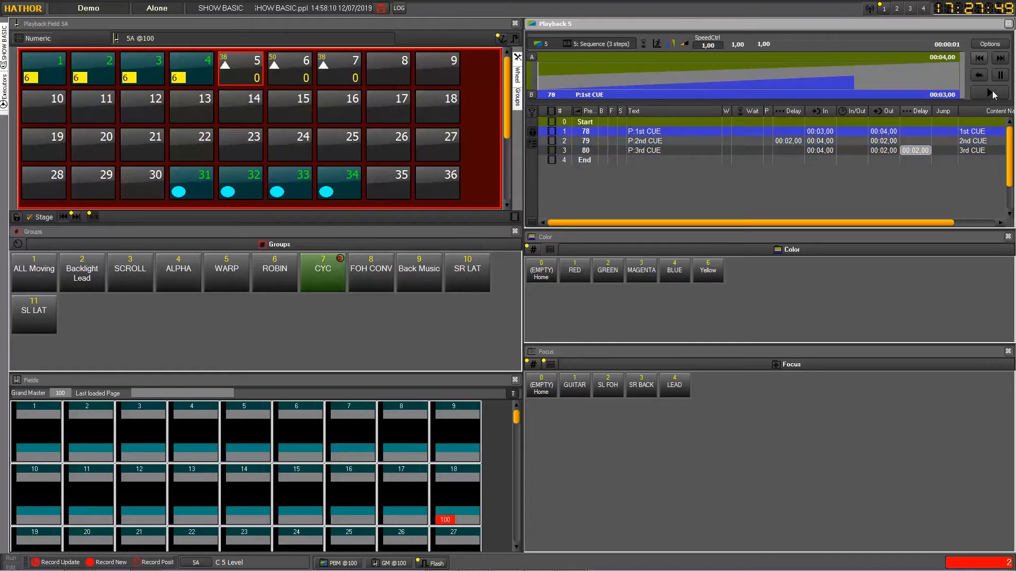
- Run the 1st, 2nd and 3rd cues one after the other
left_click(992, 94)
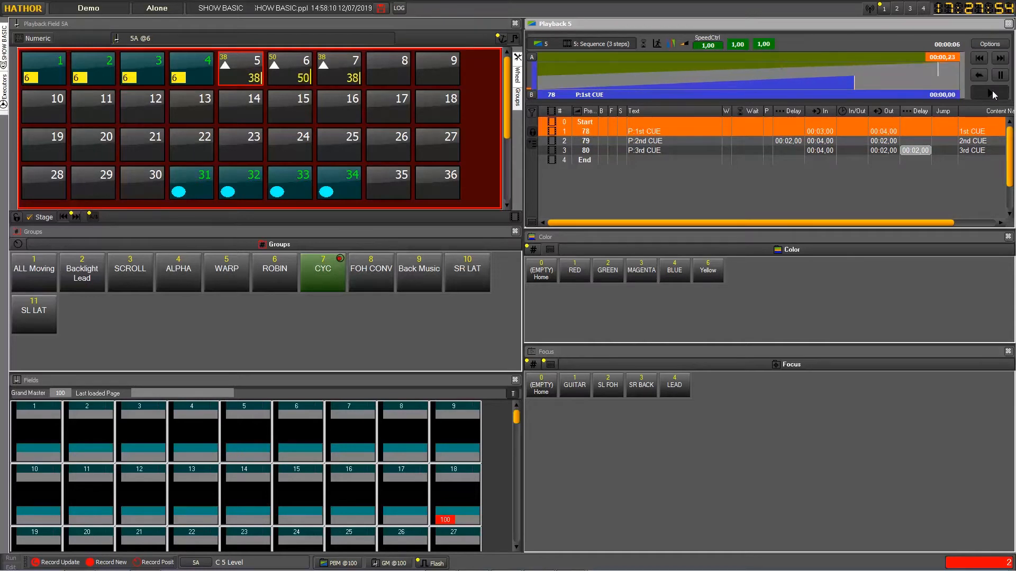
left_click(992, 94)
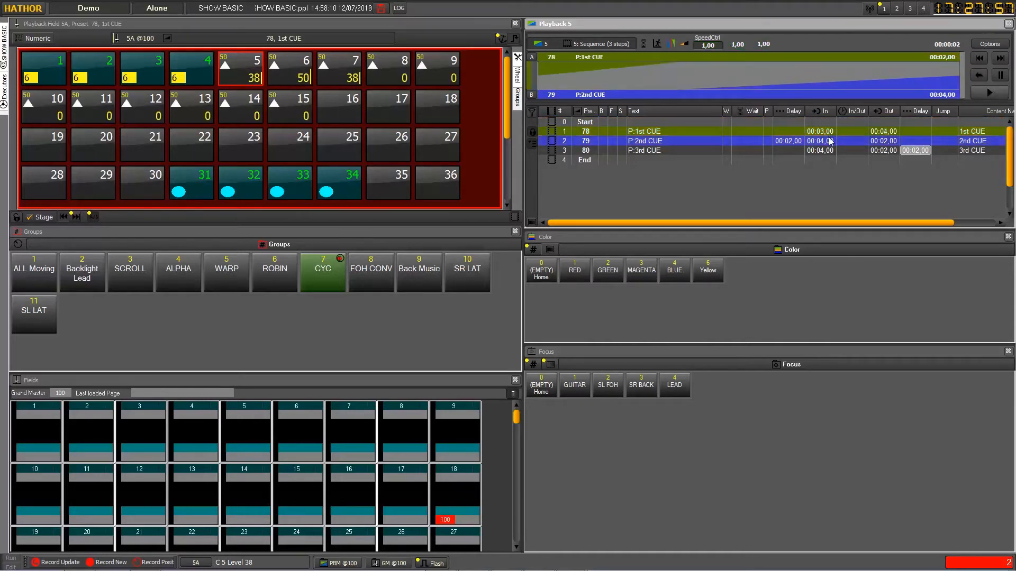
left_click(990, 95)
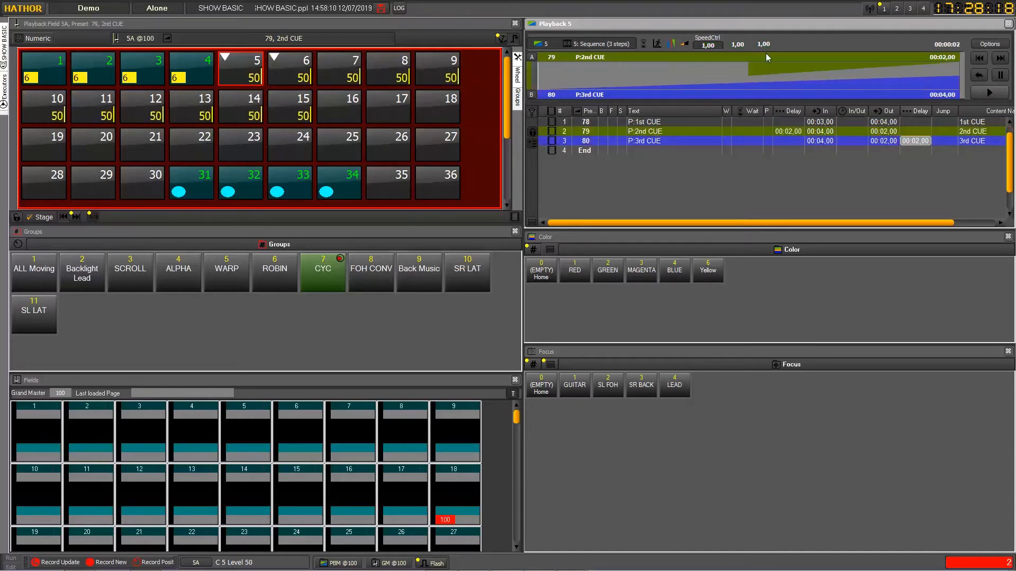
left_click(988, 92)
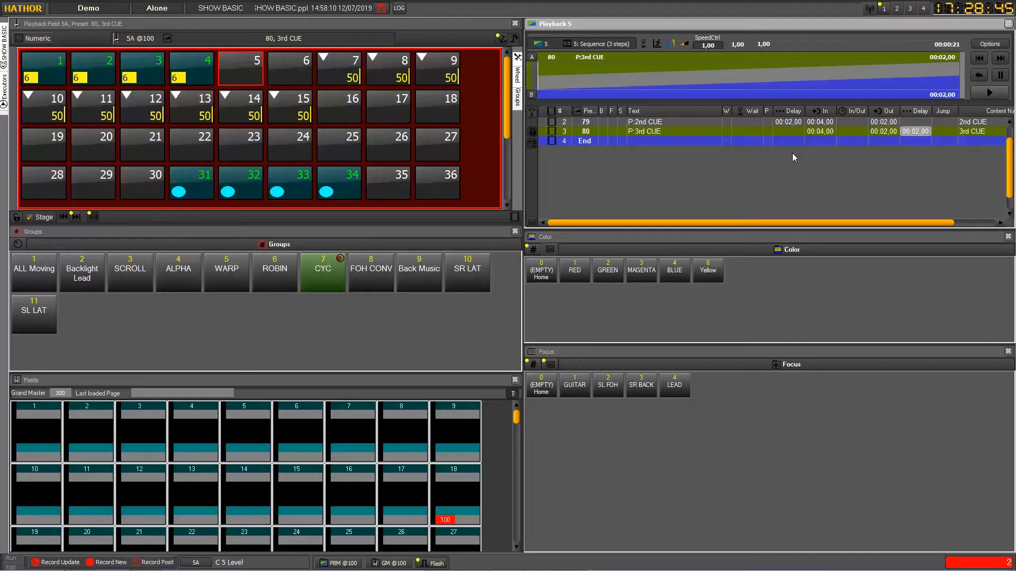
- Select the 2nd CUE's Wait time, switch to Adobe Acrobat to examine Wait and Follow in graph timing.pdf, and minimize the document
left_click(752, 122)
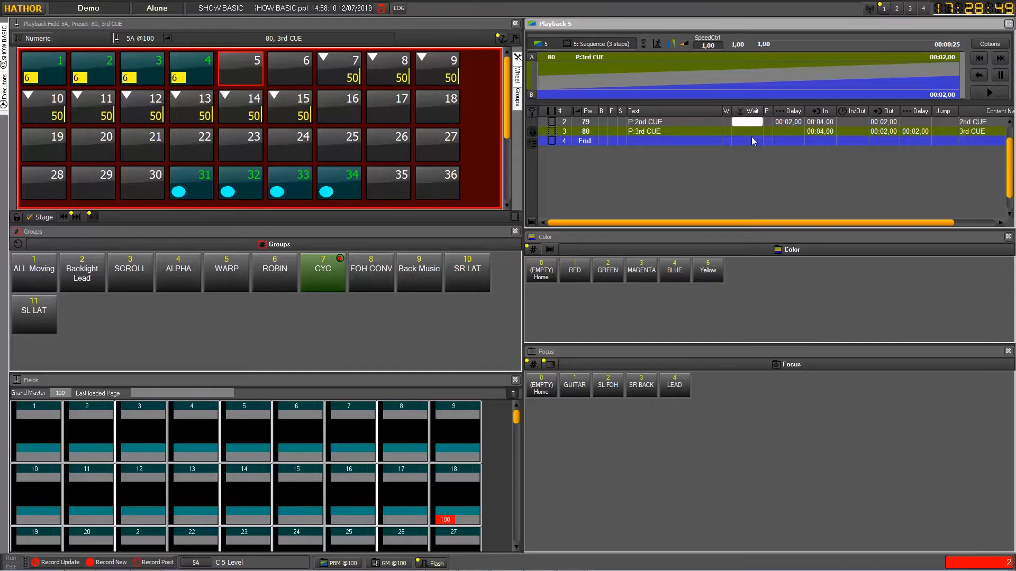
key("alt+Tab")
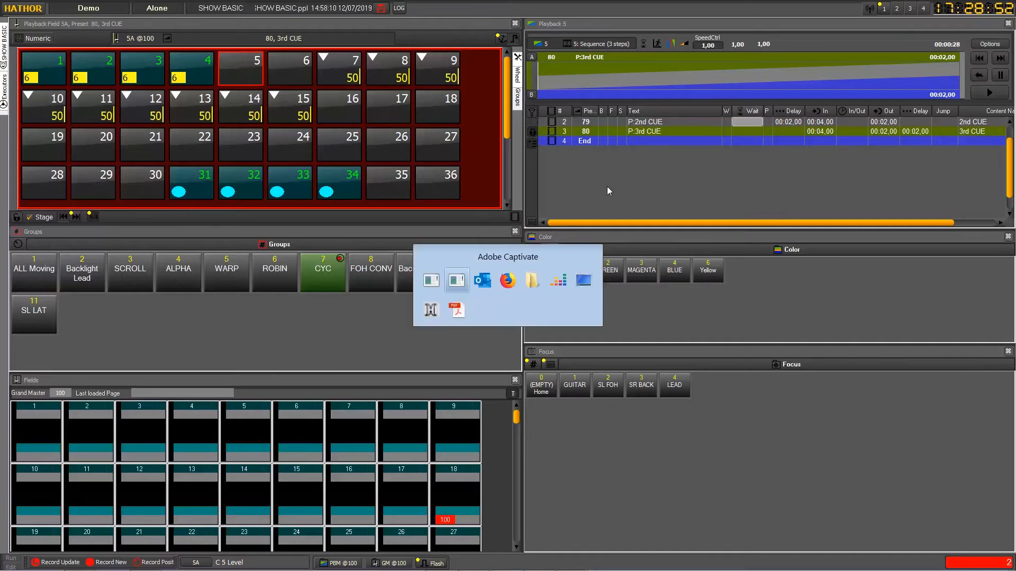
left_click(454, 315)
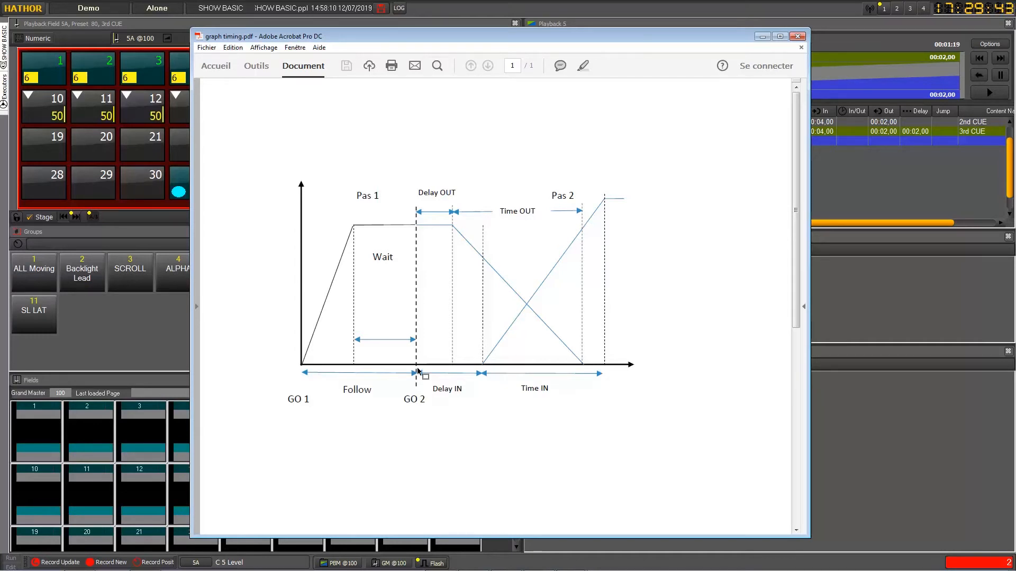
left_click(762, 36)
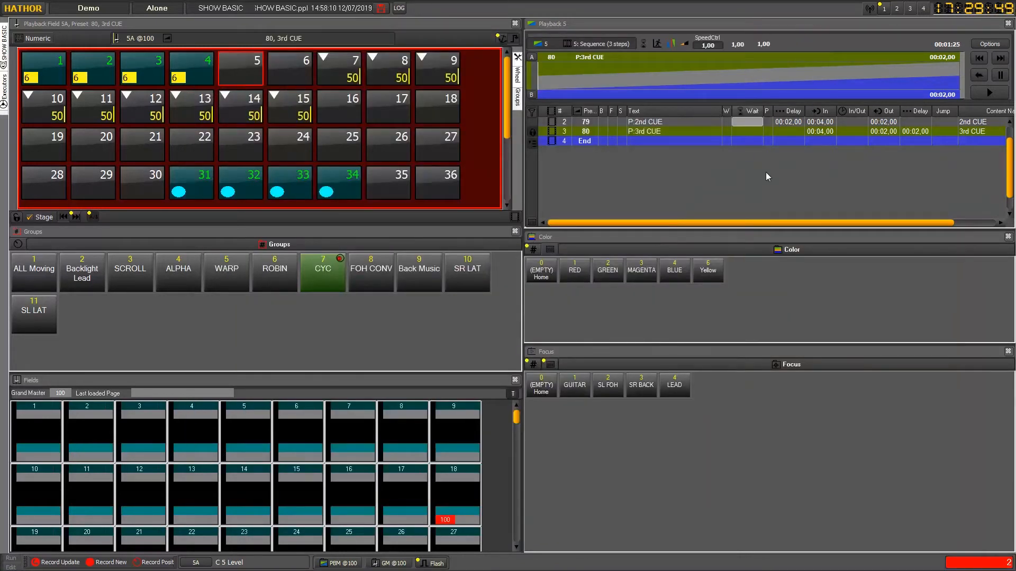
- Select the 3rd CUE's Wait time, review the timing diagram in Adobe Acrobat once more, and switch back to HATHOR
left_click(751, 133)
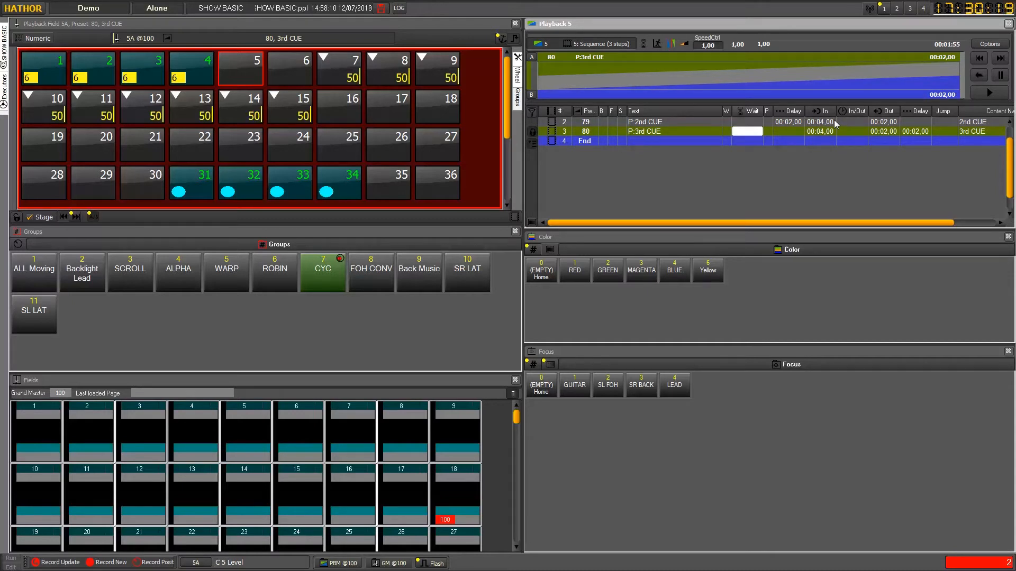
key("alt+Tab")
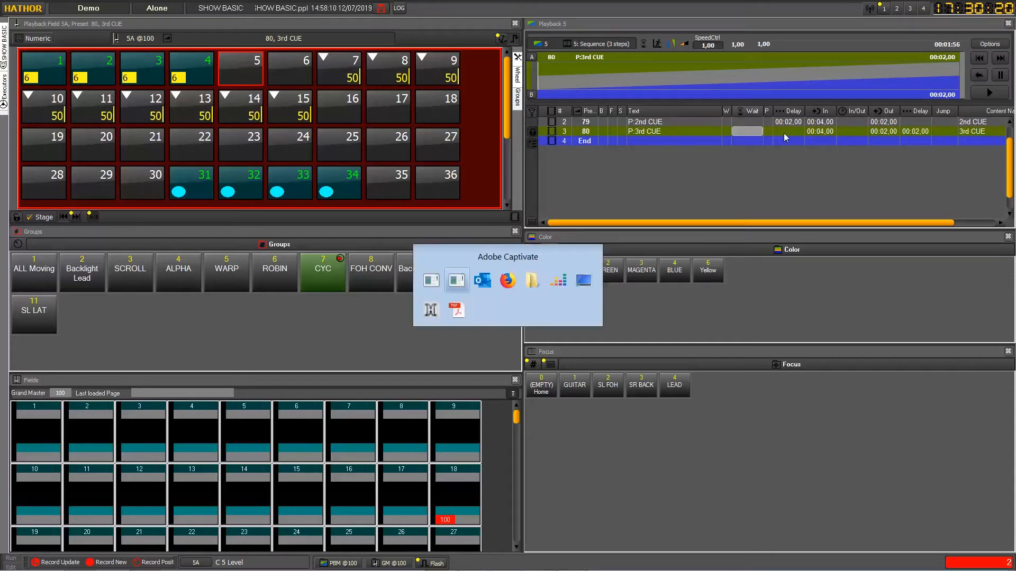
left_click(461, 315)
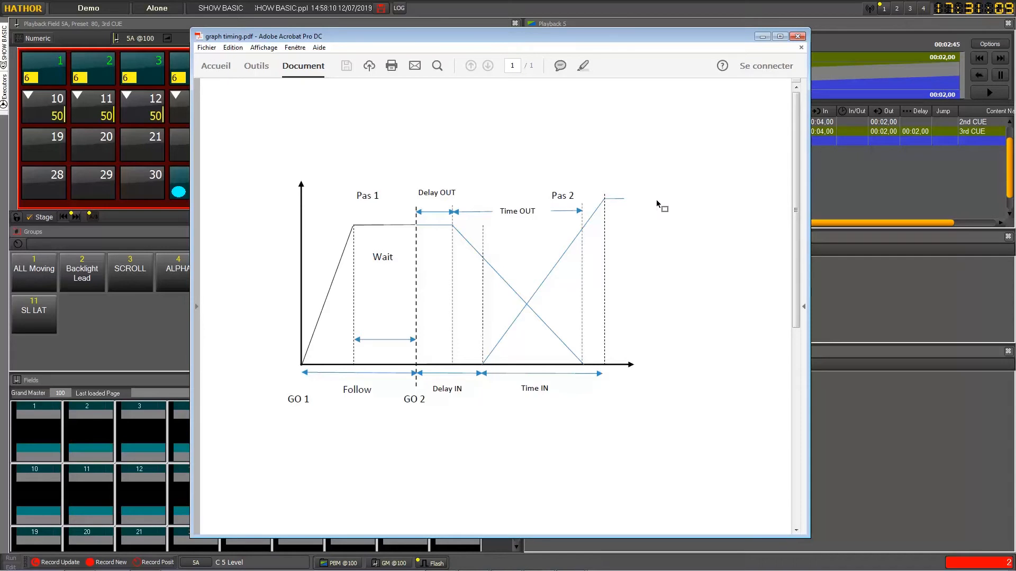
left_click(814, 142)
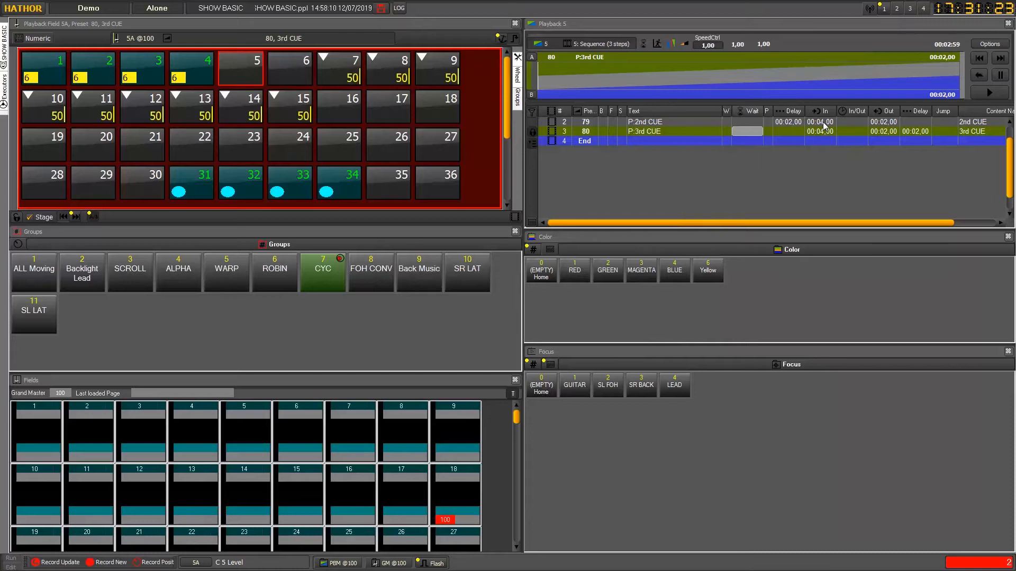
- Set the 3rd CUE's Wait time to 8 seconds and its wait type to Follow
left_click(753, 132)
type("8")
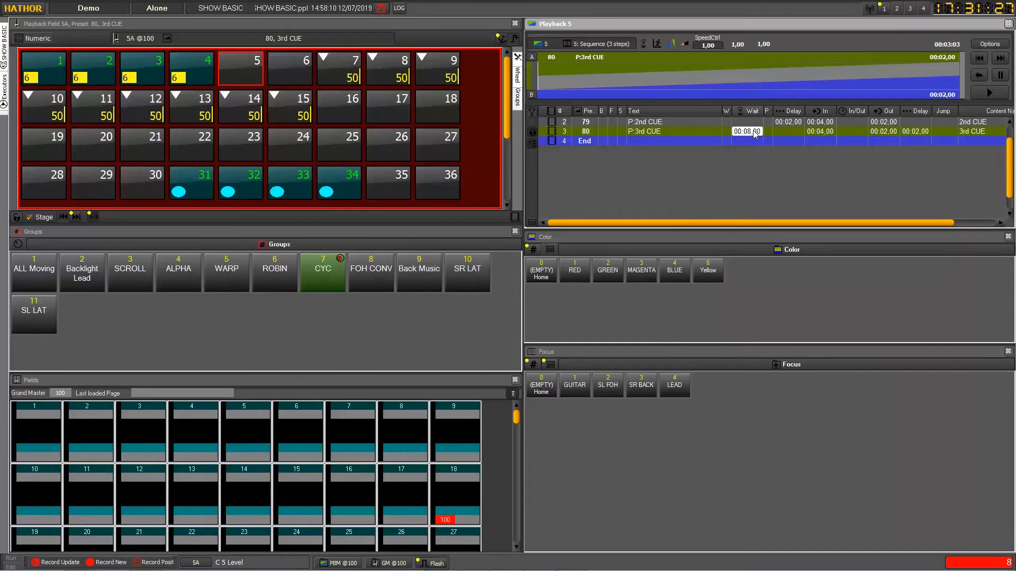
left_click(727, 134)
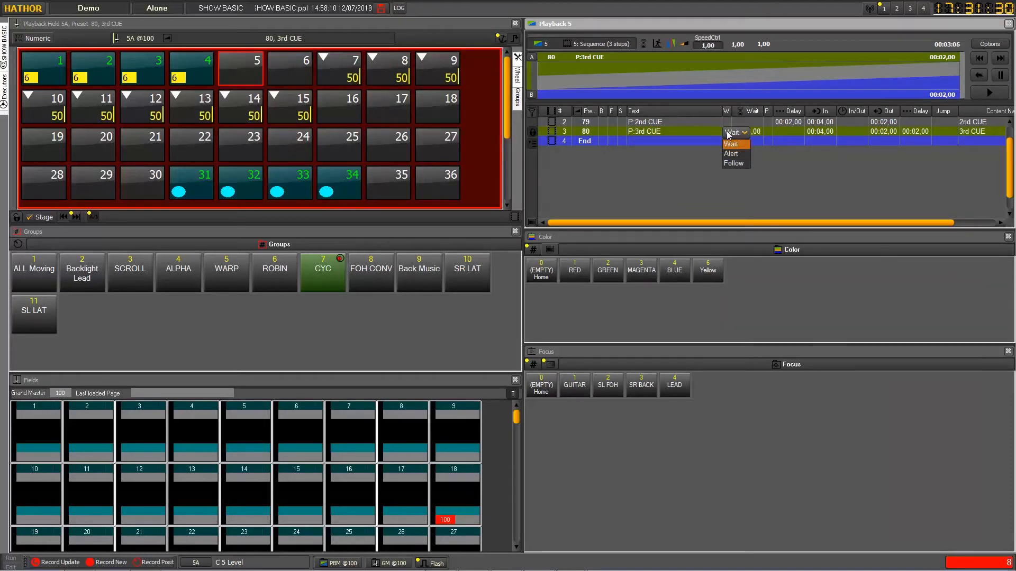
left_click(733, 163)
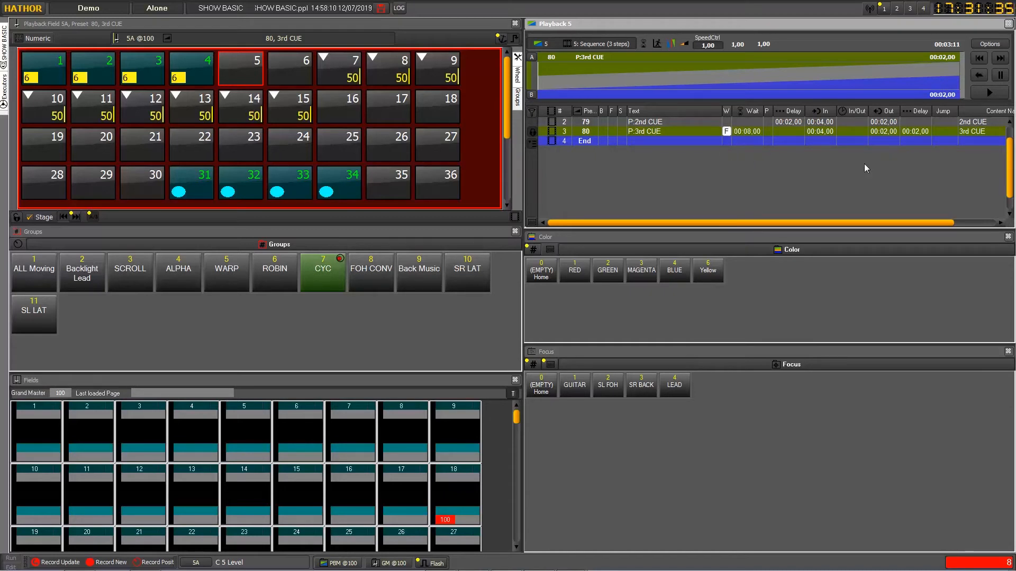
- Step the sequence back to the 1st CUE and run it forward to test the 3rd CUE's follow time
left_click(979, 59)
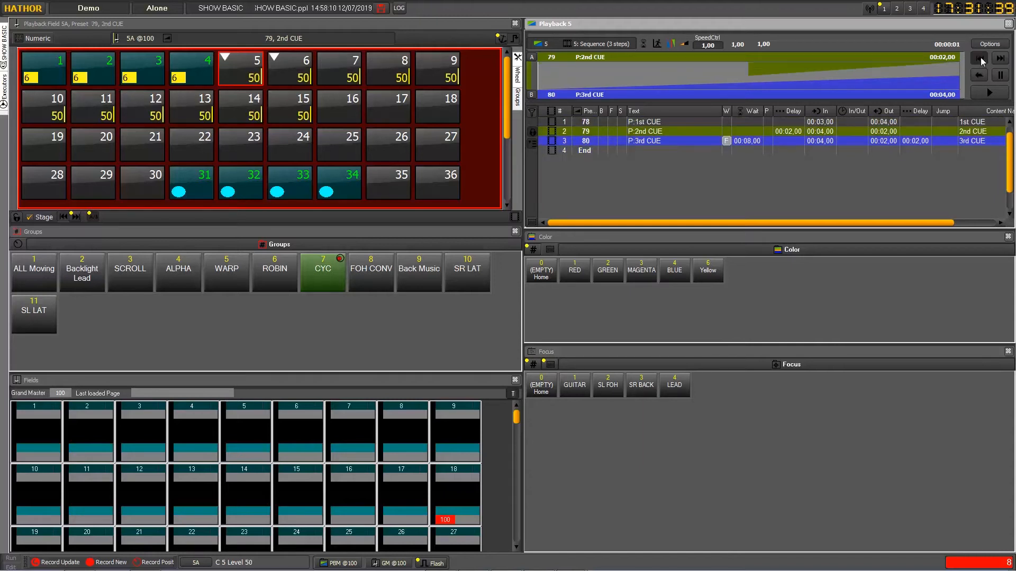
left_click(979, 59)
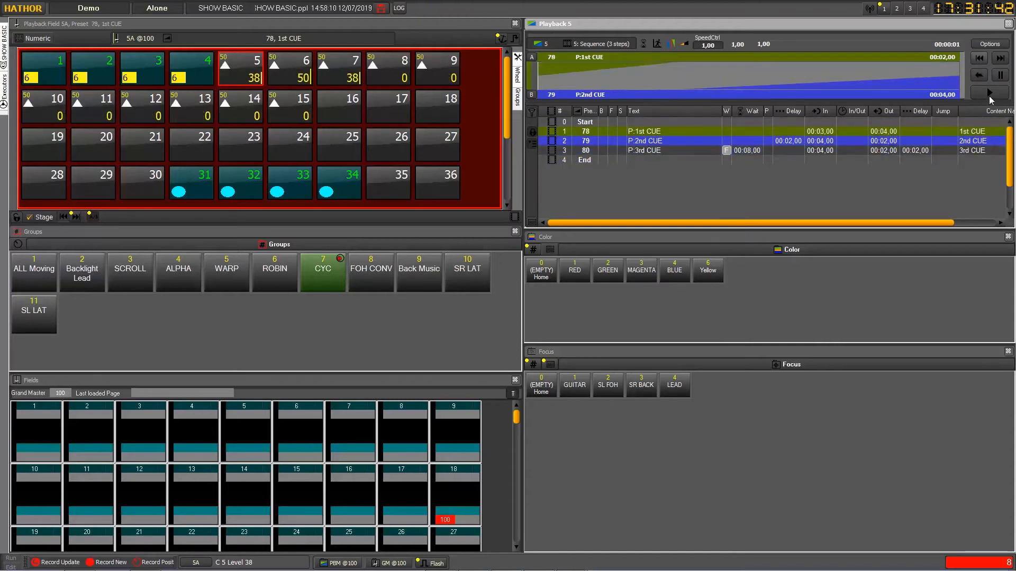
left_click(992, 94)
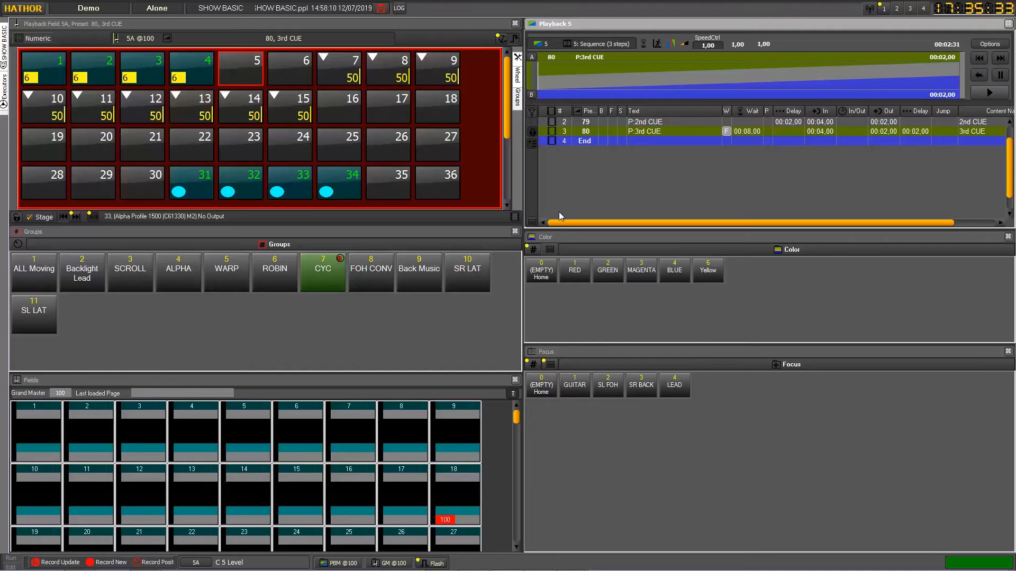
- Switch to Adobe Acrobat to examine the delay and fade times in graph timing.pdf, and minimize the document
key("alt+Tab")
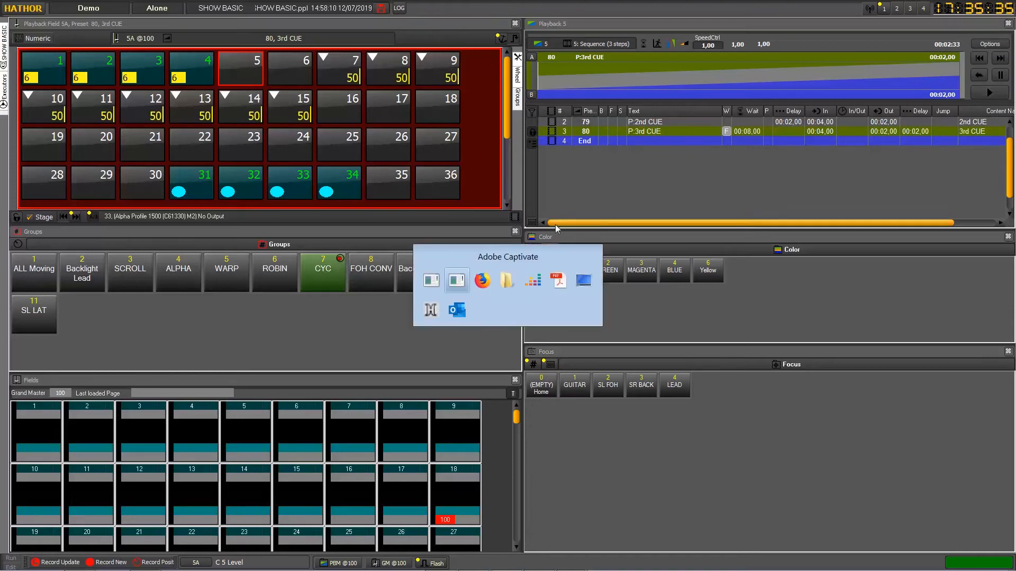
left_click(558, 281)
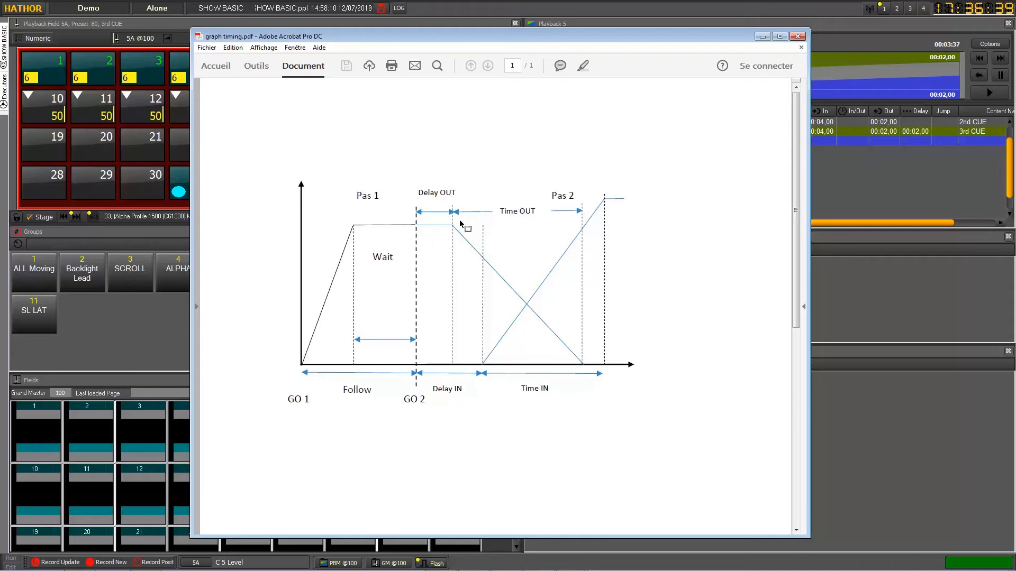
left_click(763, 36)
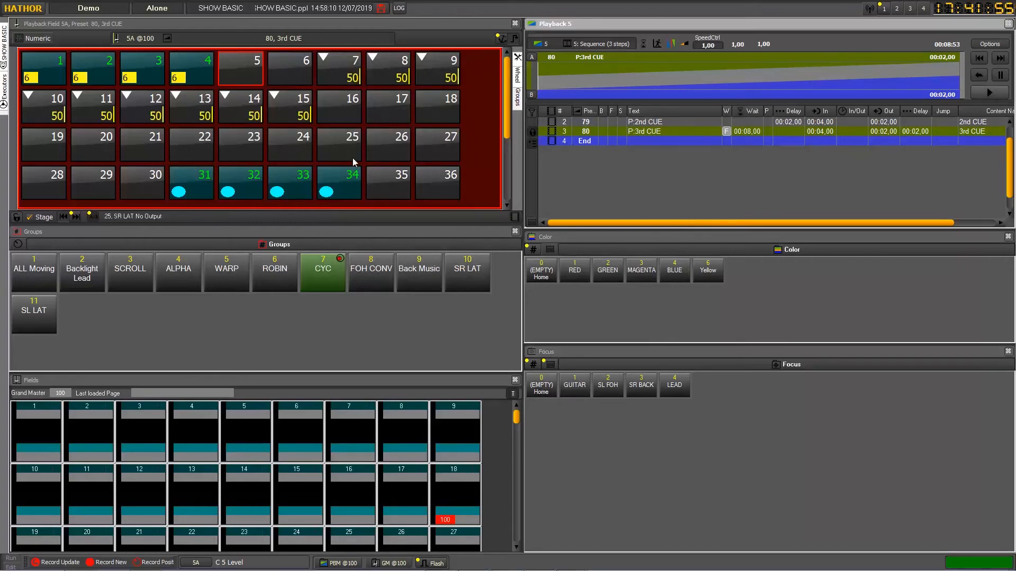
- Raise channel 25 to 40 in the playback field and merge the intensities into Preset 80
left_click(344, 146)
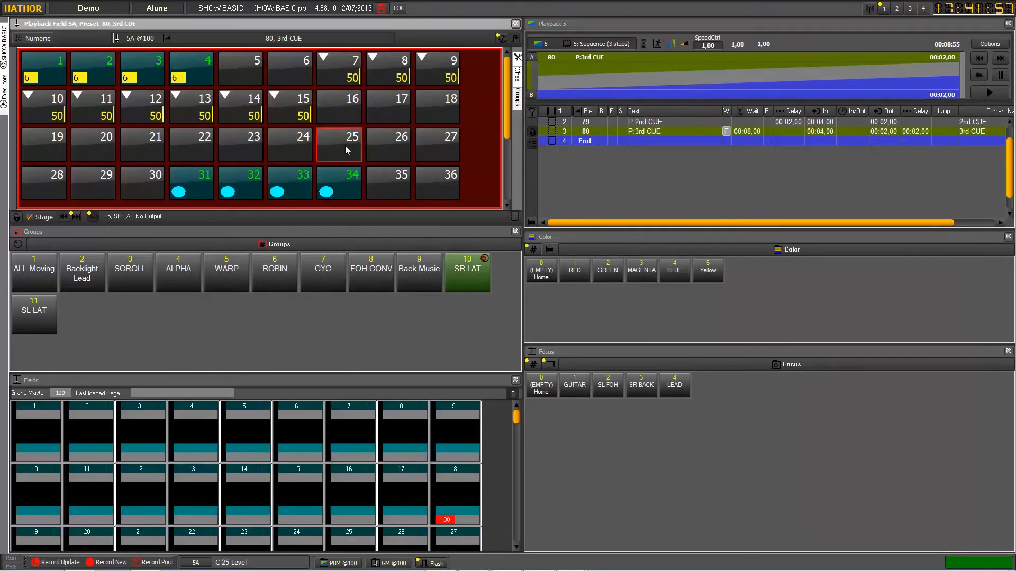
left_click_drag(345, 146, 345, 109)
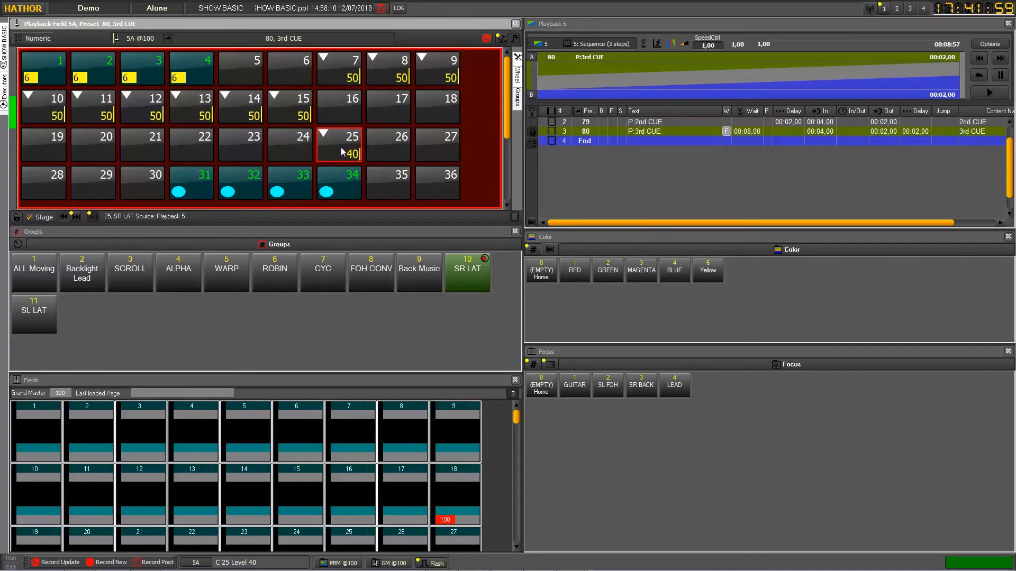
left_click_drag(343, 153, 566, 135)
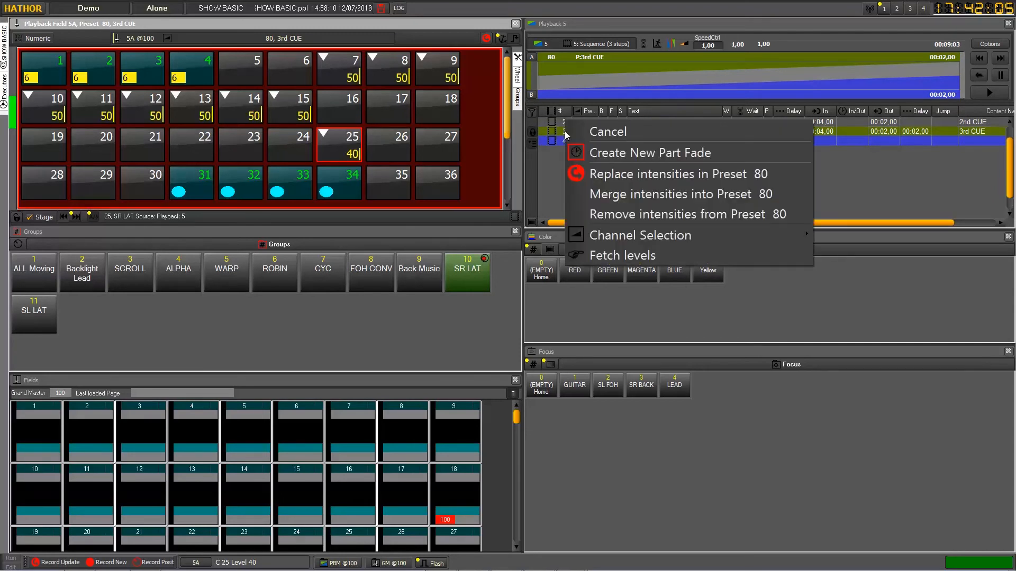
mouse_move(646, 239)
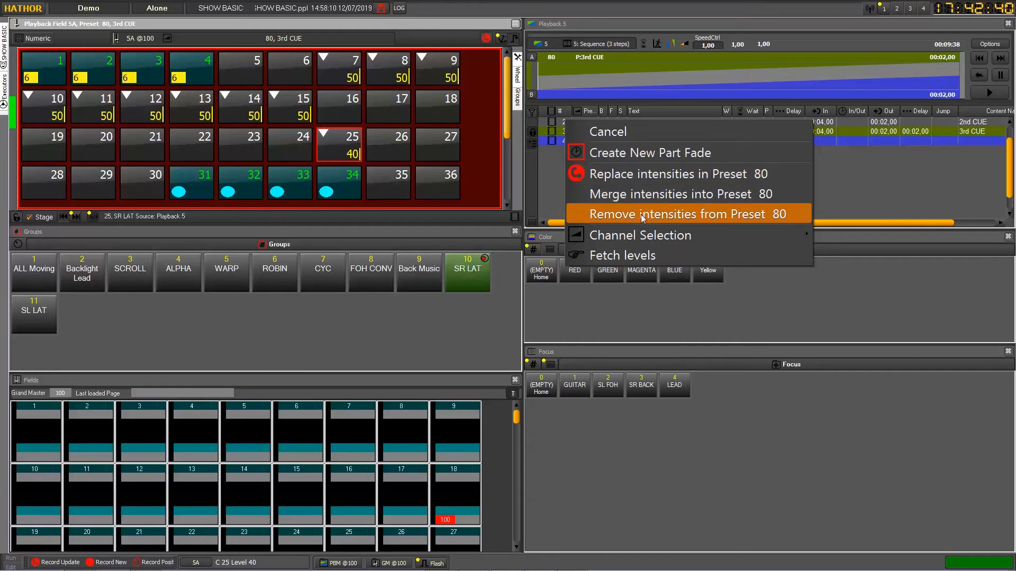
left_click(633, 196)
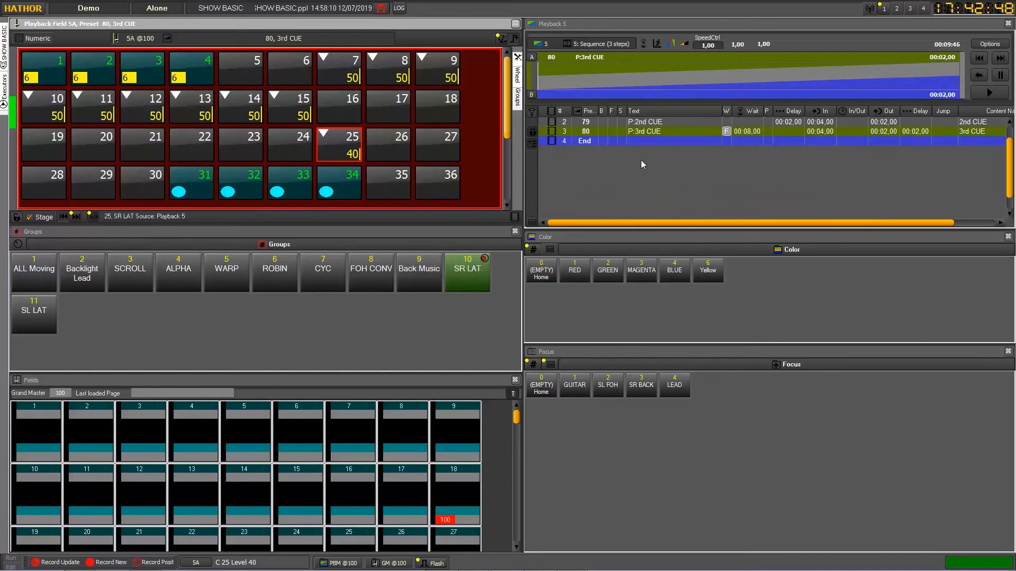
- Open the 3rd CUE's sequence step for editing, check channel 25 in its preset, and close the editor
right_click(588, 132)
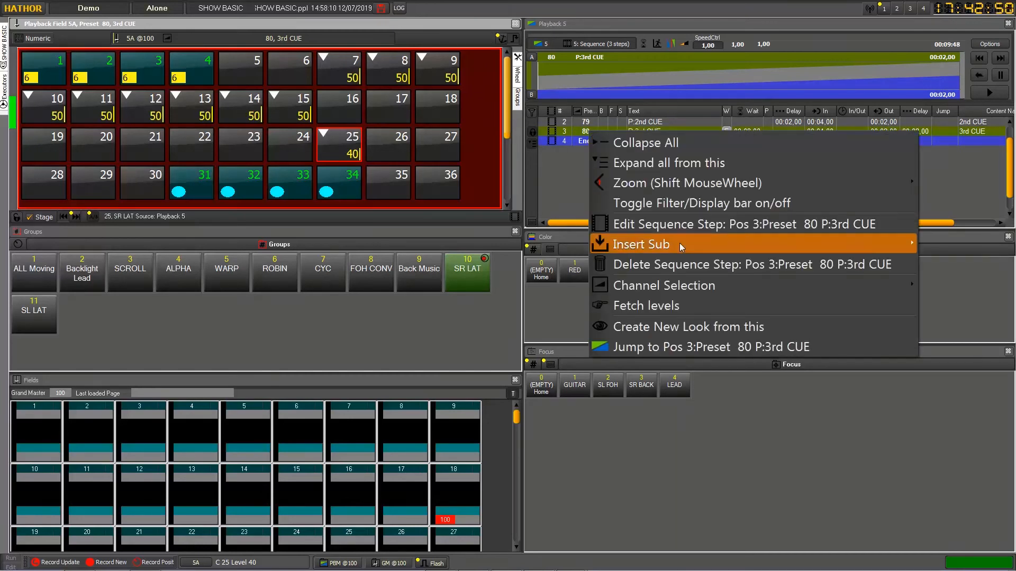
mouse_move(680, 245)
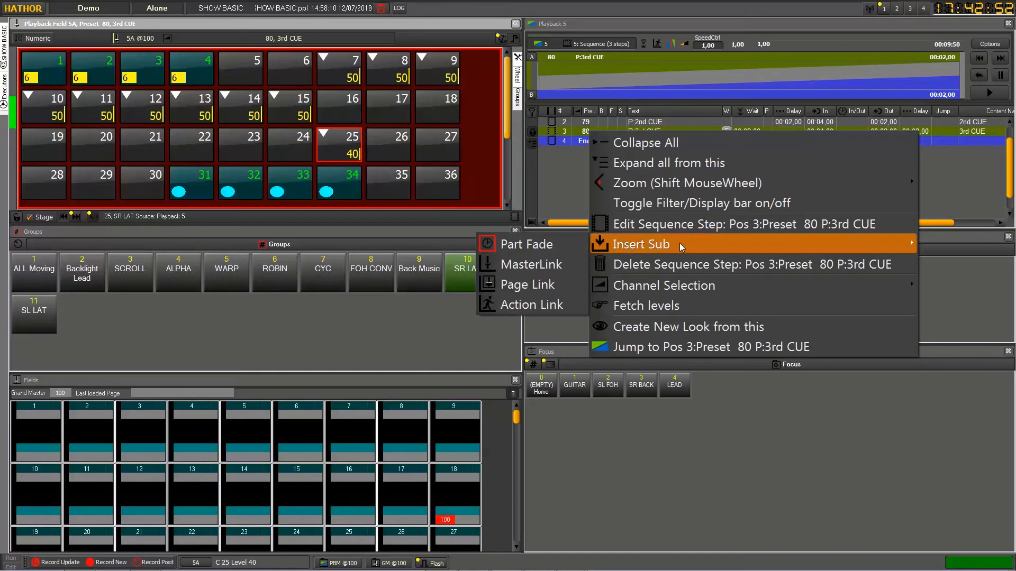
left_click(687, 227)
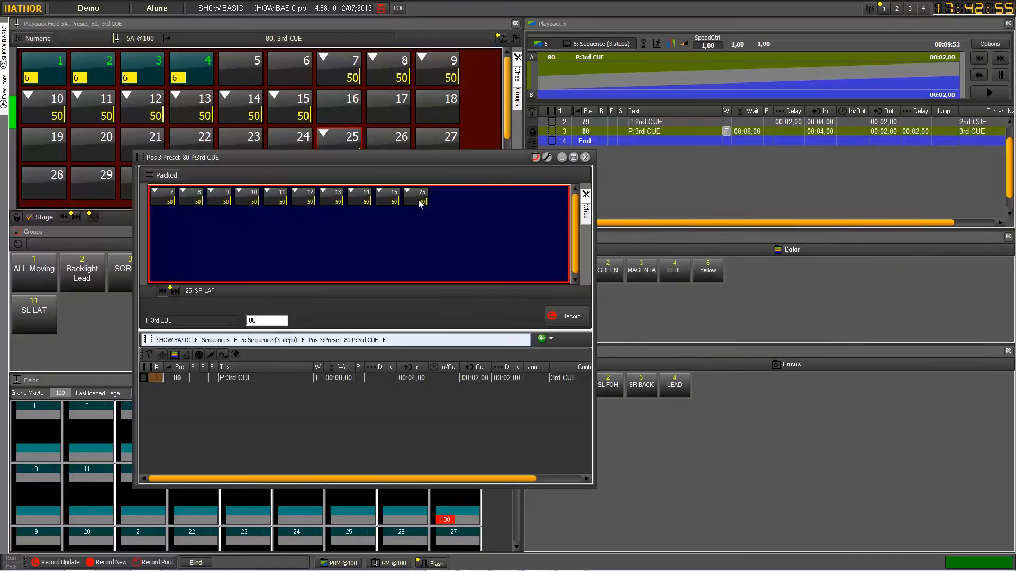
left_click(493, 206)
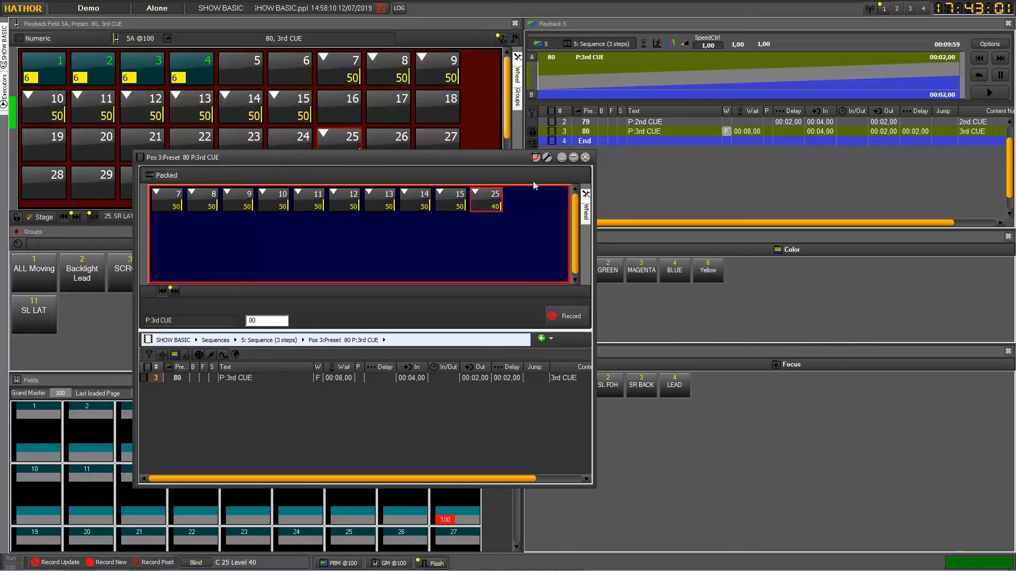
left_click(585, 158)
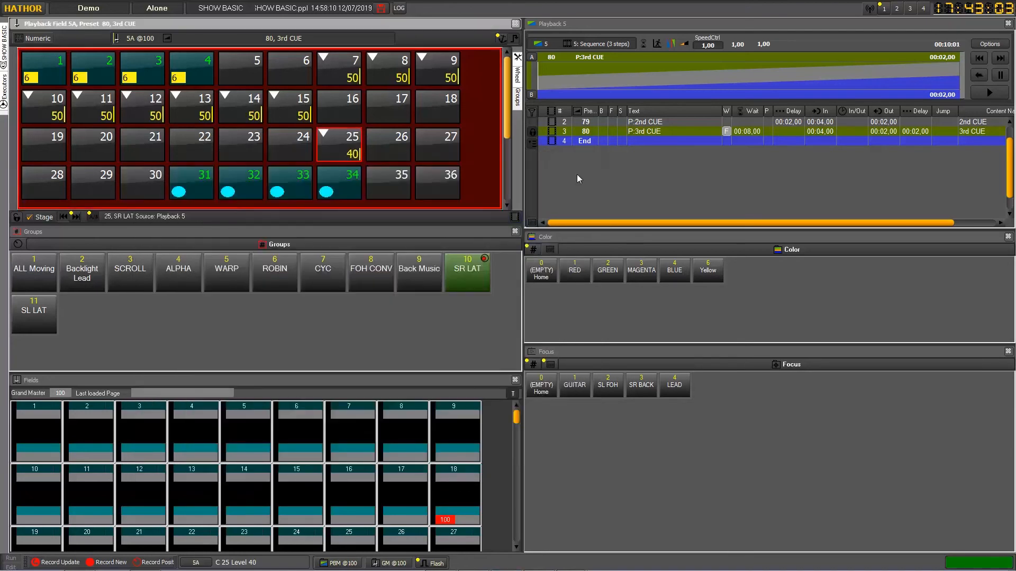
- Move the 3rd CUE from position 3 to position 1 of the sequence with History and Cue Only
left_click(577, 173)
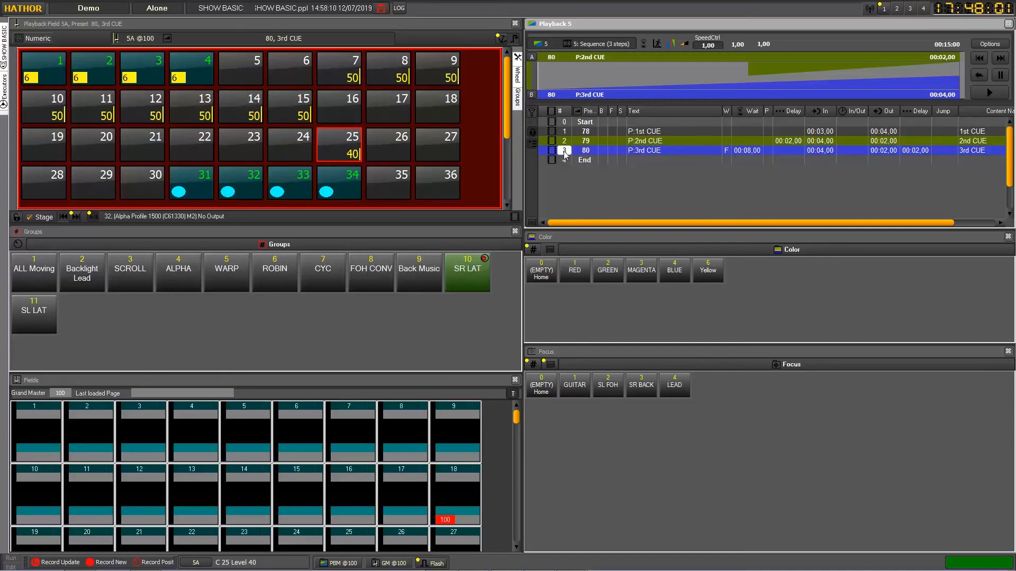
left_click_drag(565, 153, 565, 129)
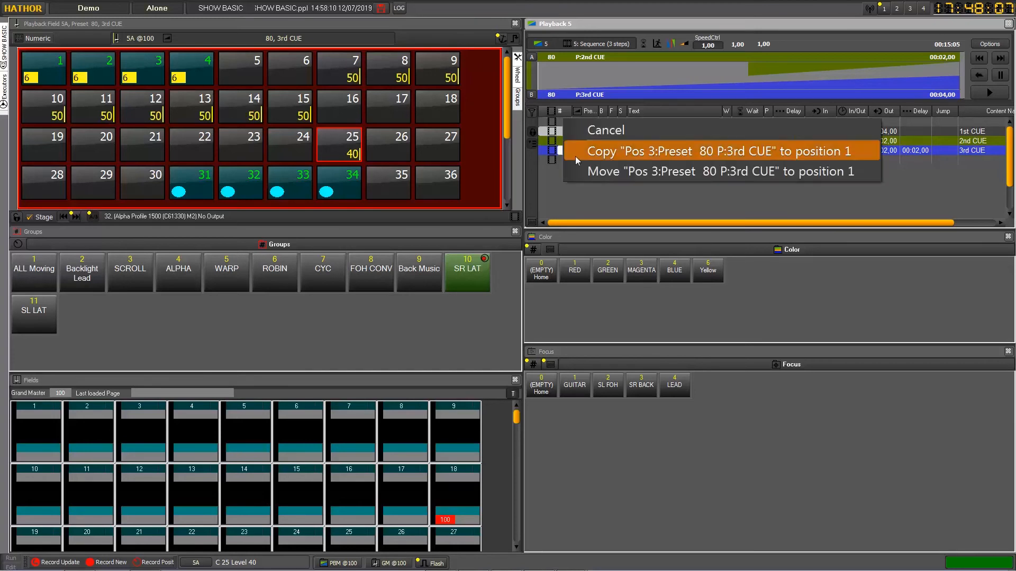
left_click(599, 172)
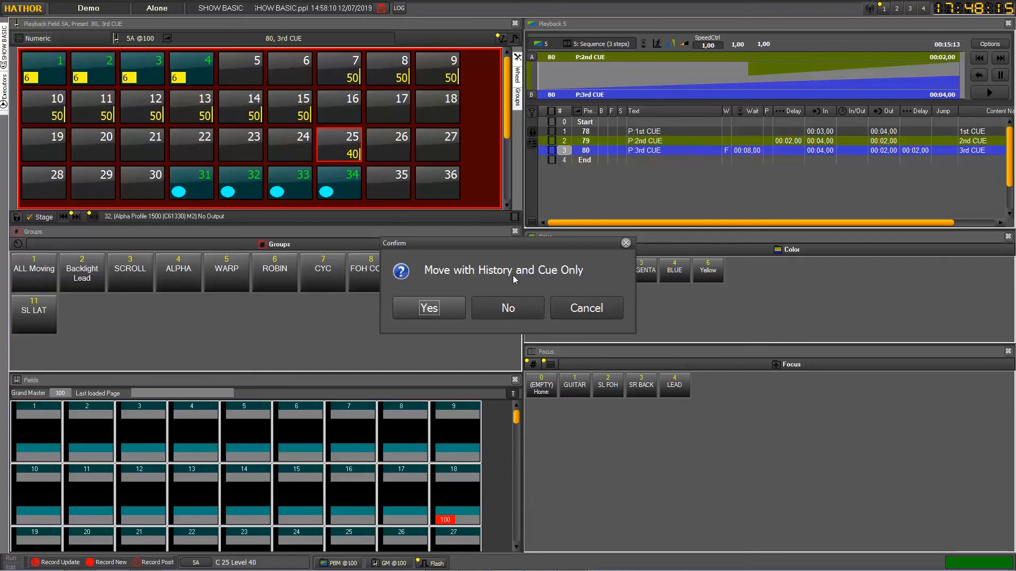
left_click(430, 314)
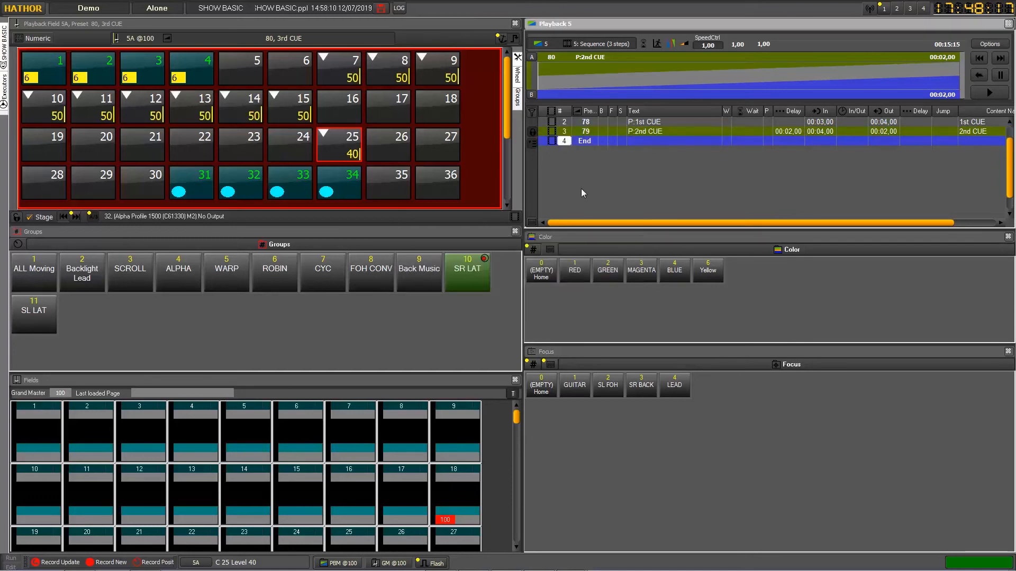
- Copy the 3rd CUE from position 1 to position 4 of the sequence with History and Cue Only
scroll(581, 189, "up", 2)
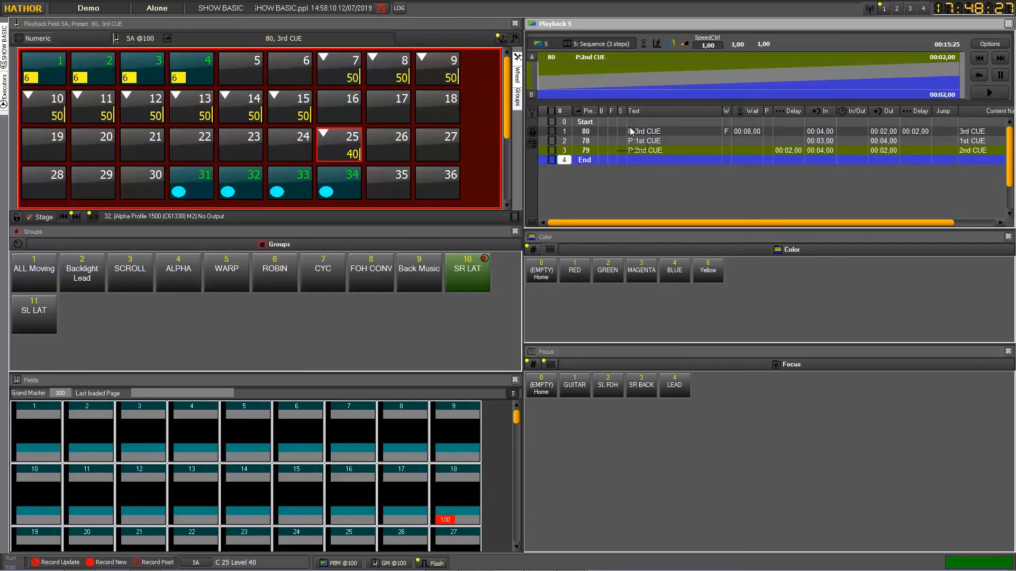
left_click(567, 129)
left_click_drag(566, 129, 566, 162)
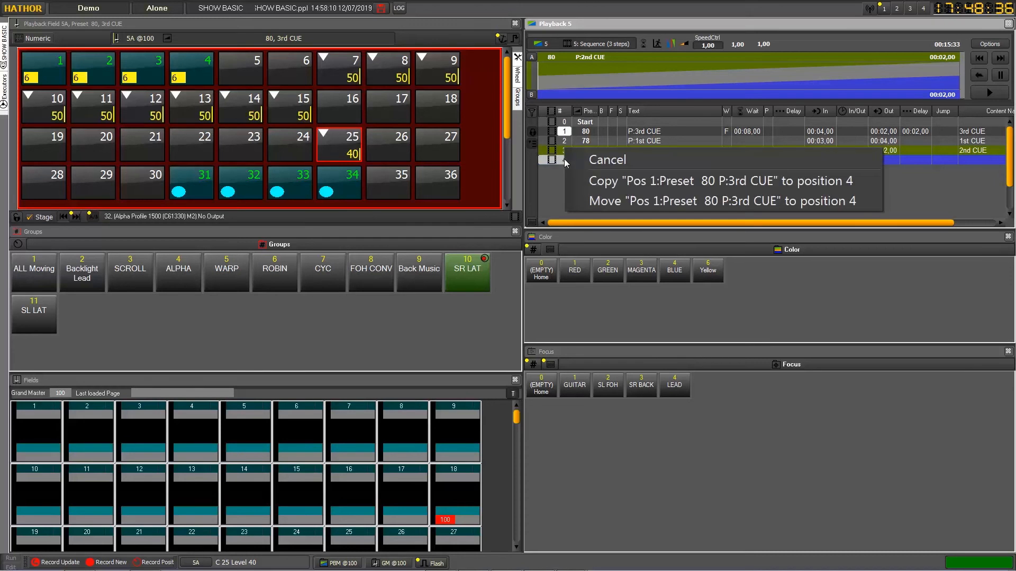
left_click(601, 183)
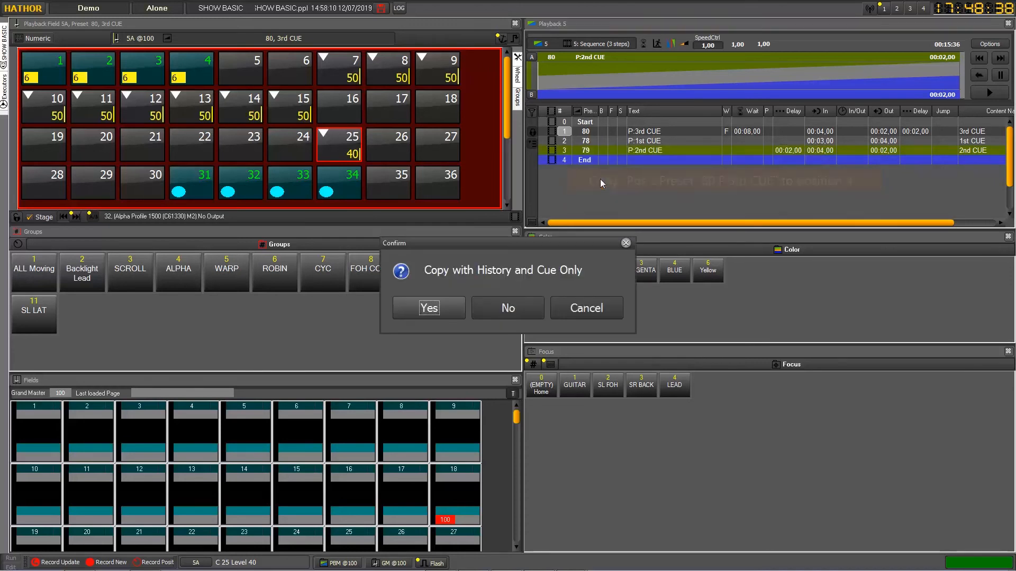
left_click(429, 308)
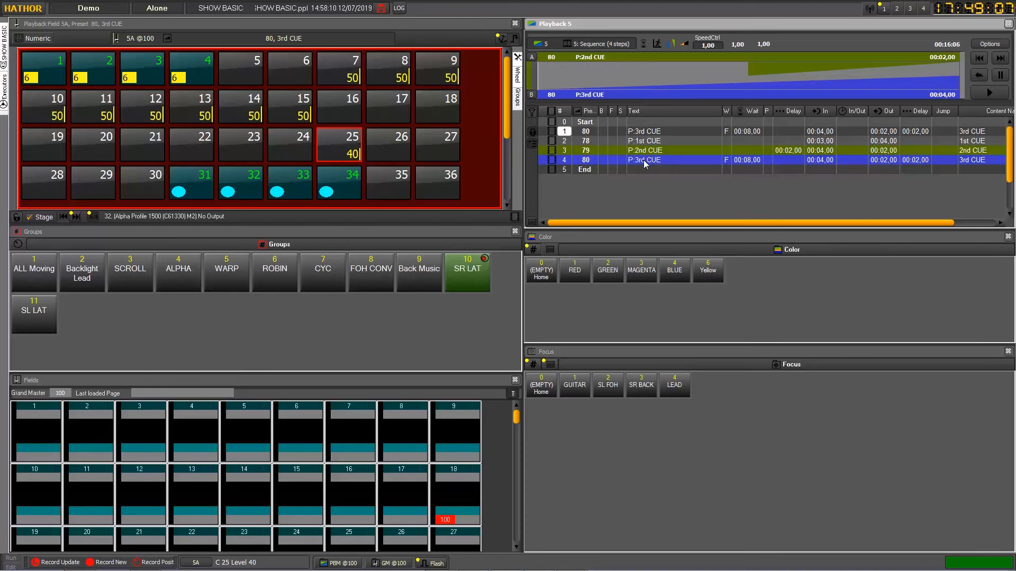
- Compare Preset 80 with Preset 79 and move the comparison window below the sequence list
double_click(586, 159)
left_click_drag(586, 159, 589, 154)
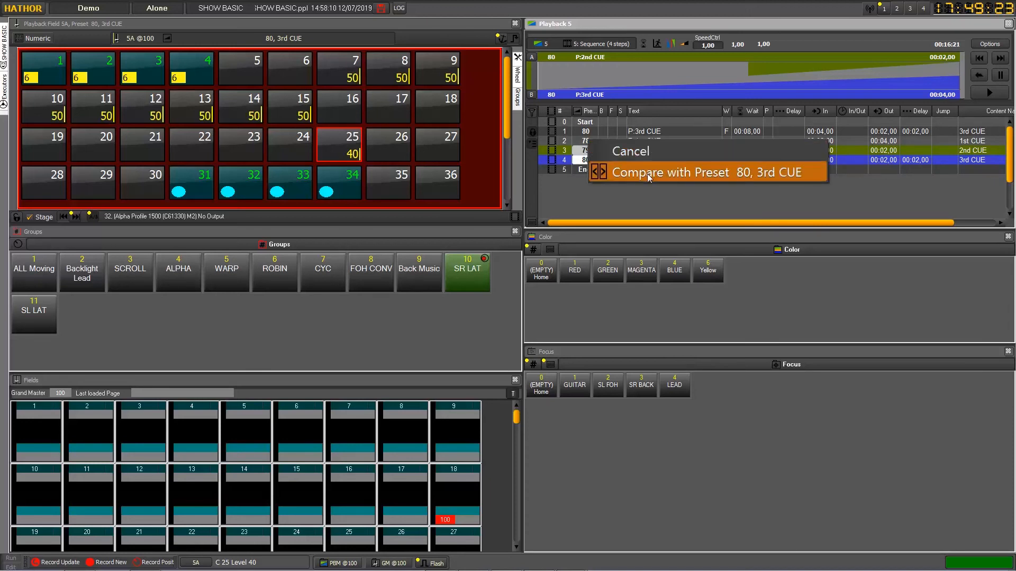
left_click(647, 173)
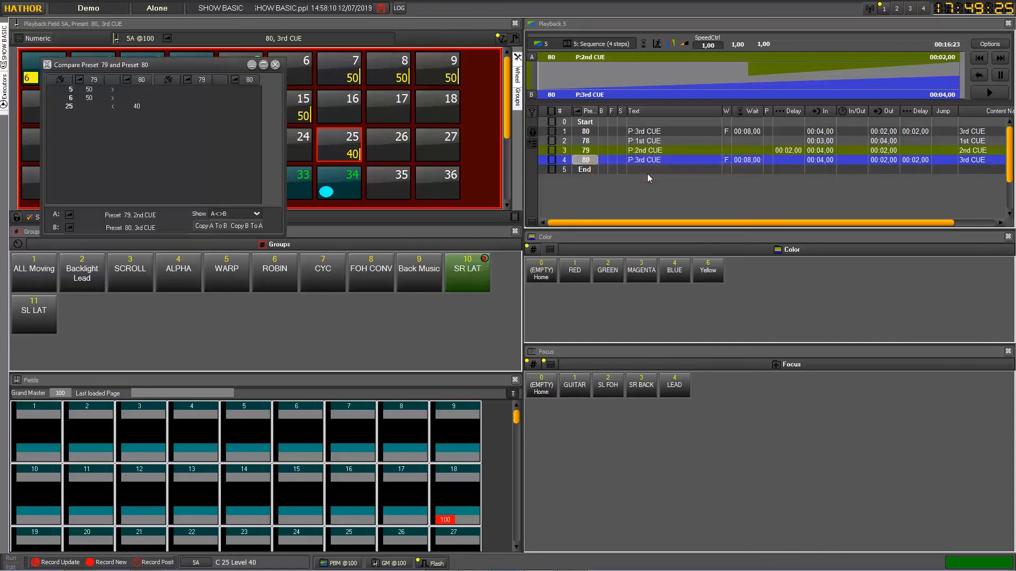
left_click_drag(192, 64, 598, 186)
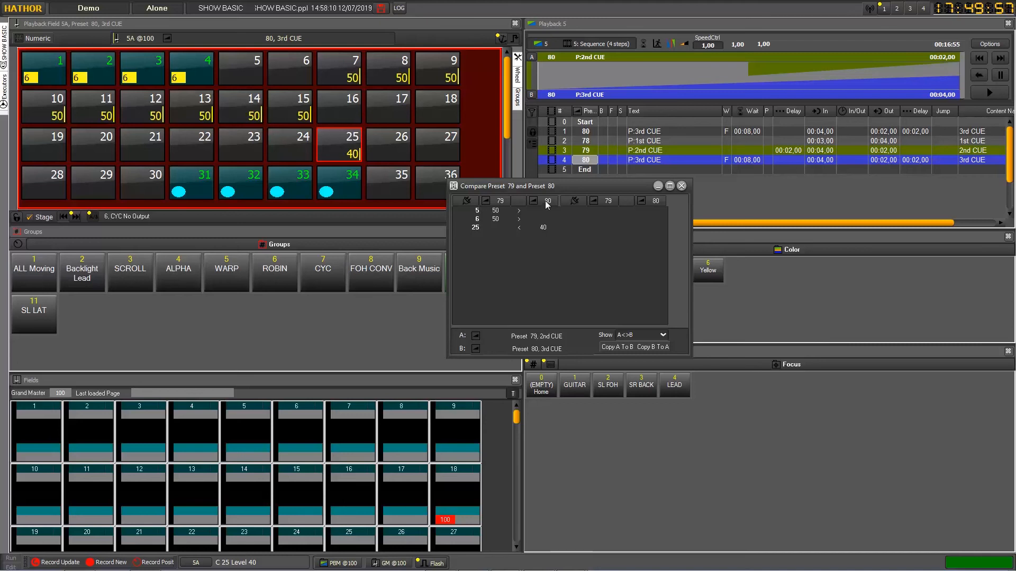
- Review the differing levels of channels 5, 6 and 25, and filter the preset comparison to A=B
left_click(497, 212)
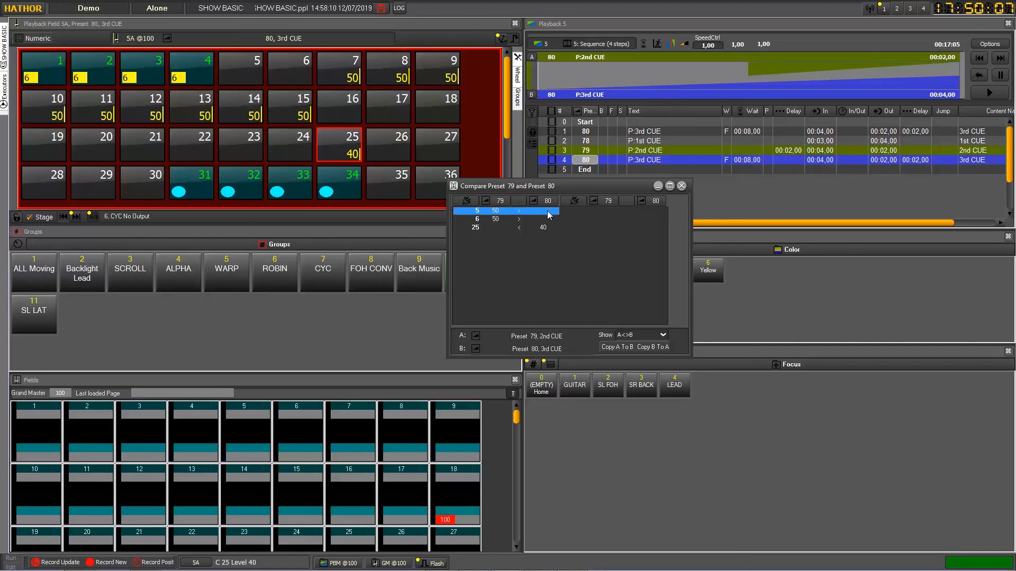
left_click(516, 219)
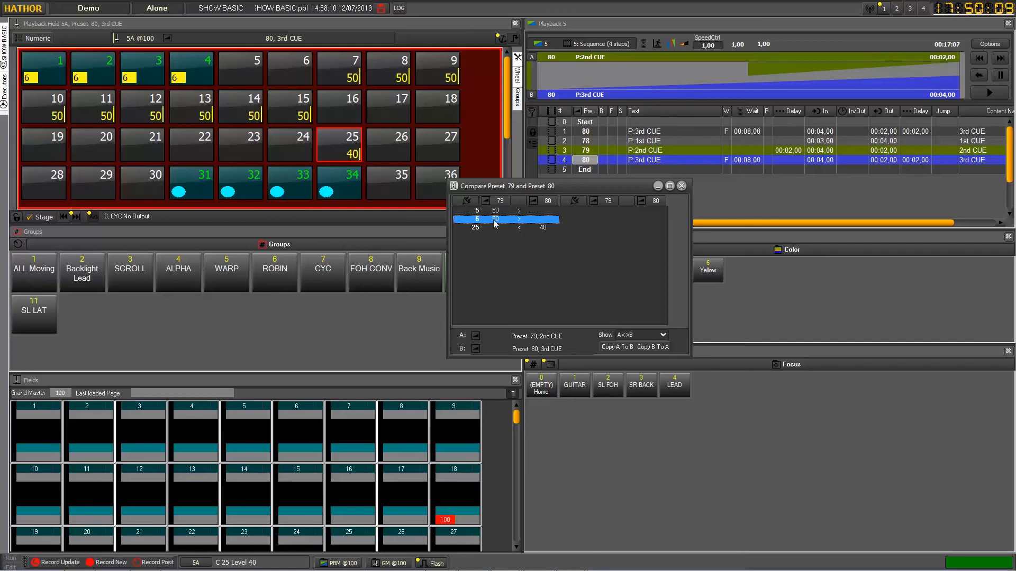
left_click(487, 226)
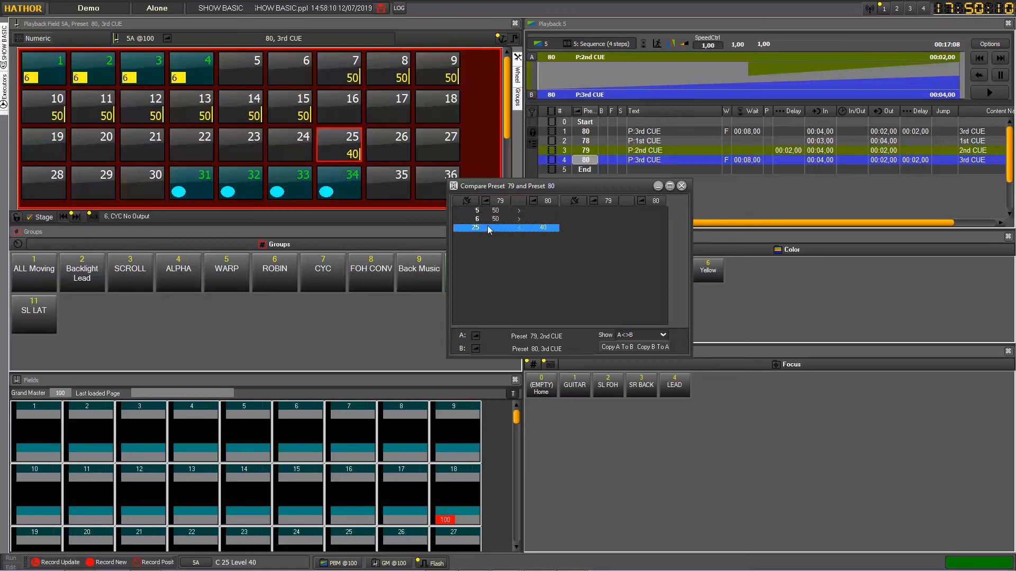
left_click(639, 335)
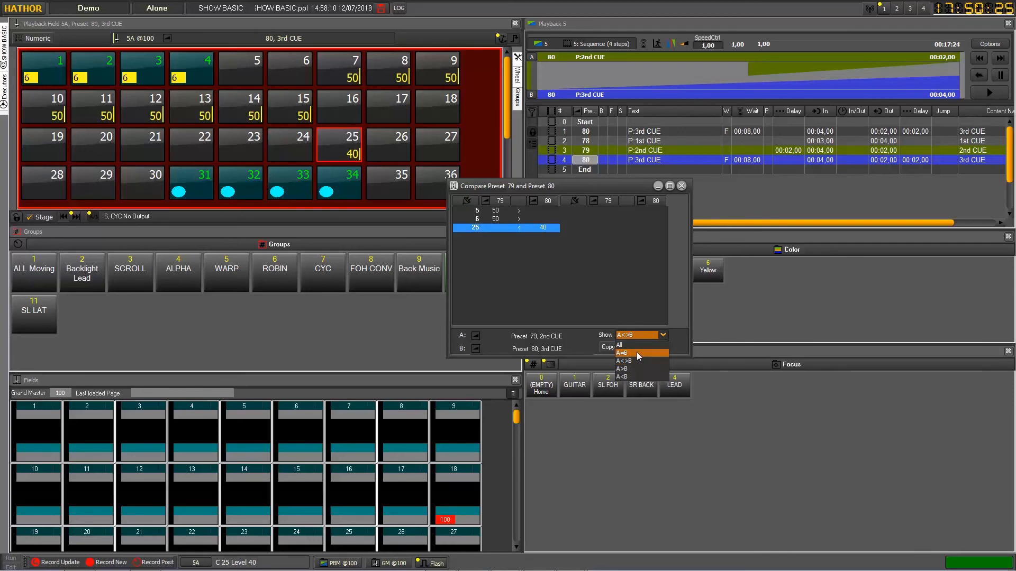
left_click(636, 351)
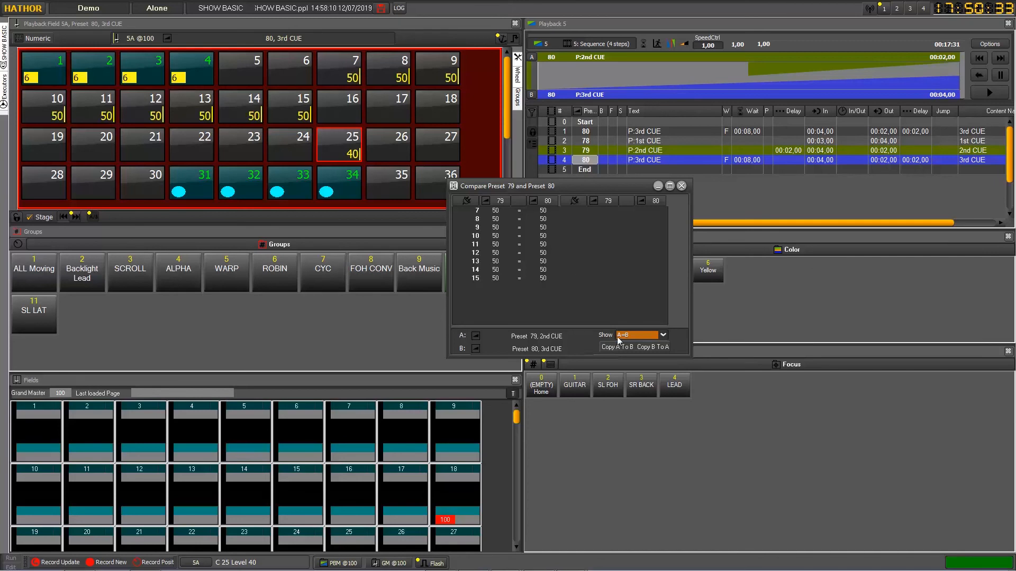
- Filter the comparison of Presets 79 and 80 to A>B, review those channels, and switch the filter to A<B
left_click(635, 334)
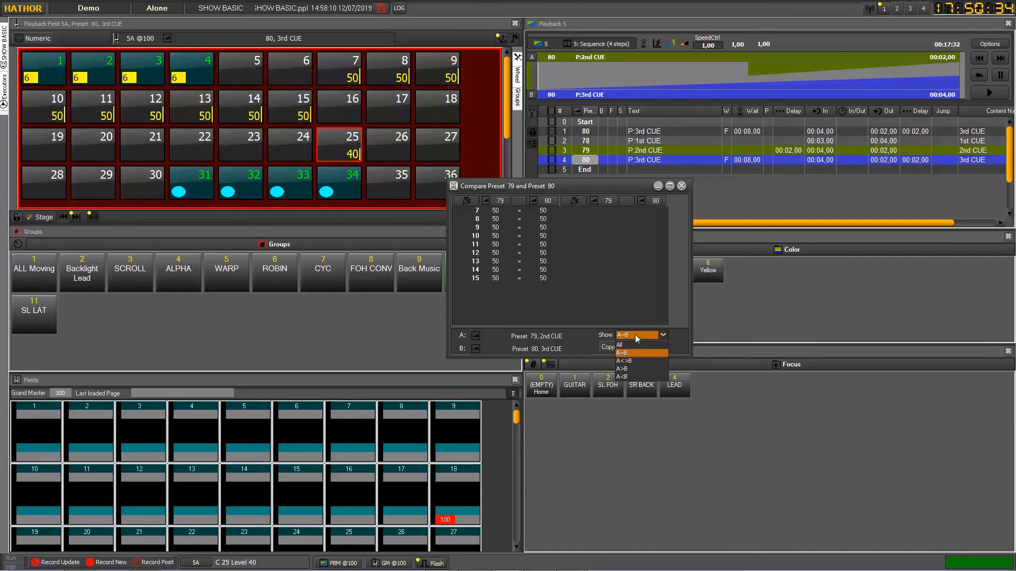
left_click(634, 369)
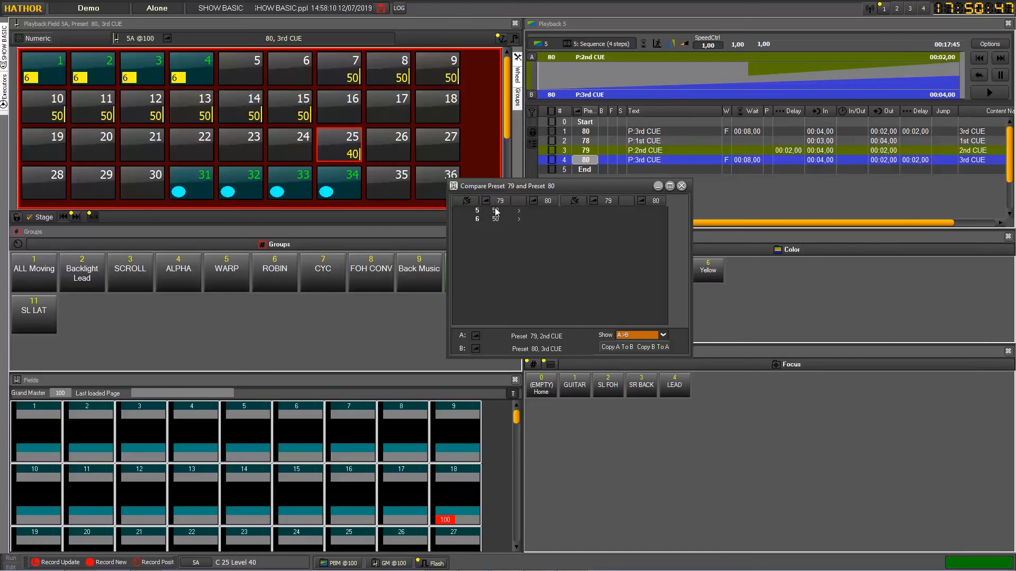
left_click(634, 336)
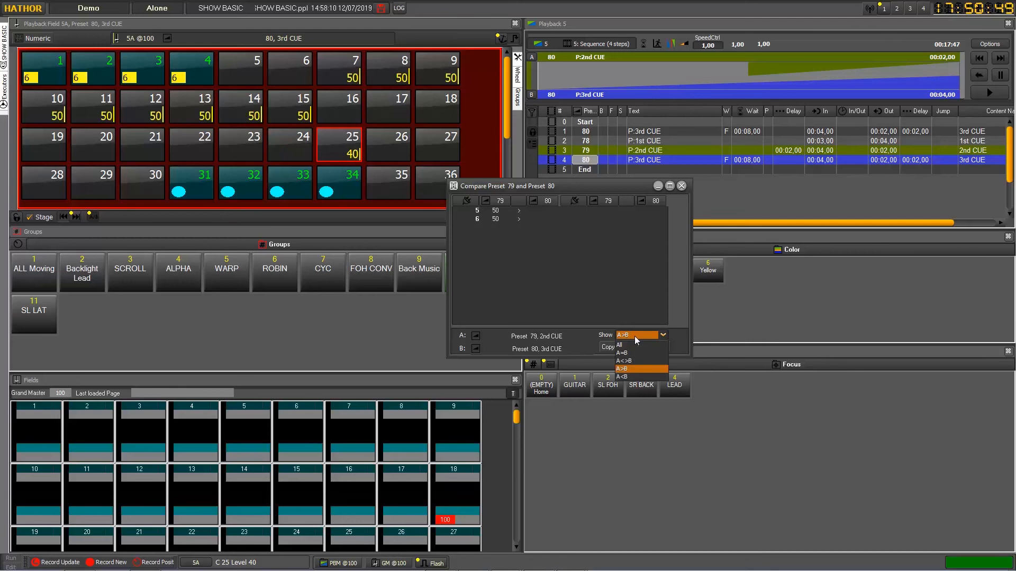
left_click(643, 377)
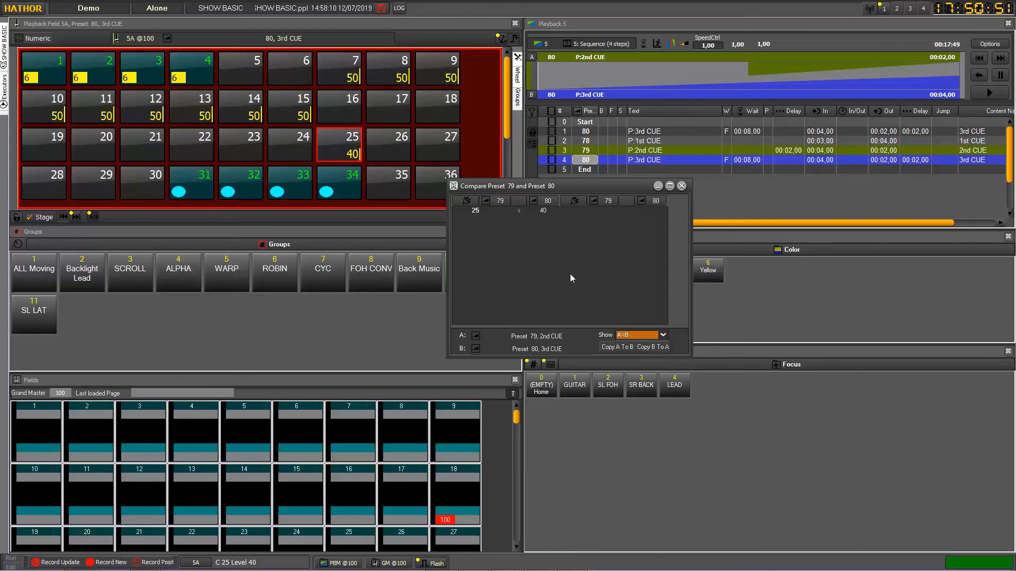
- Copy the intensity of channel 25 from Preset 80, 3rd CUE, to Preset 79, 2nd CUE, within the comparison
left_click(500, 210)
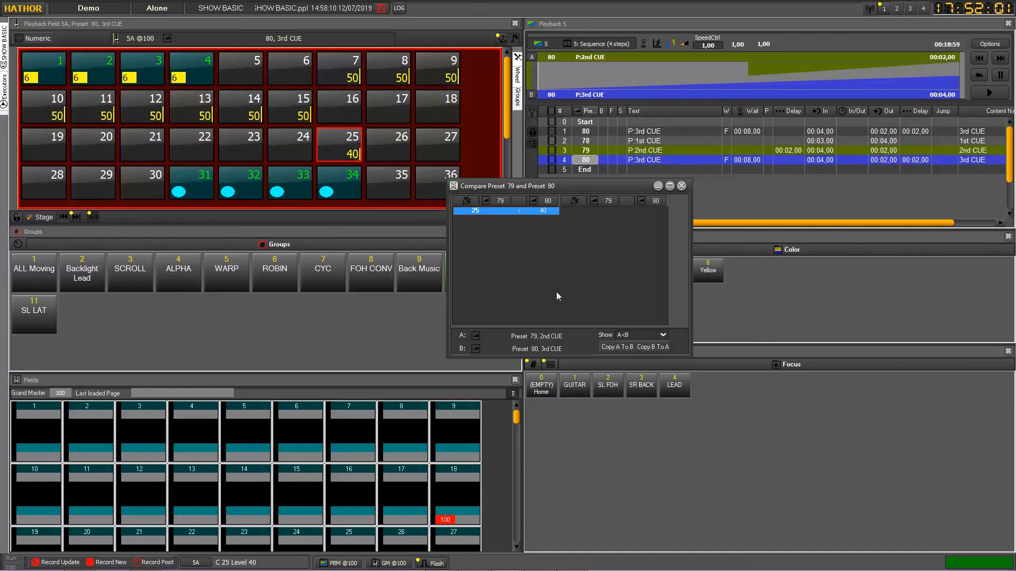
left_click(653, 348)
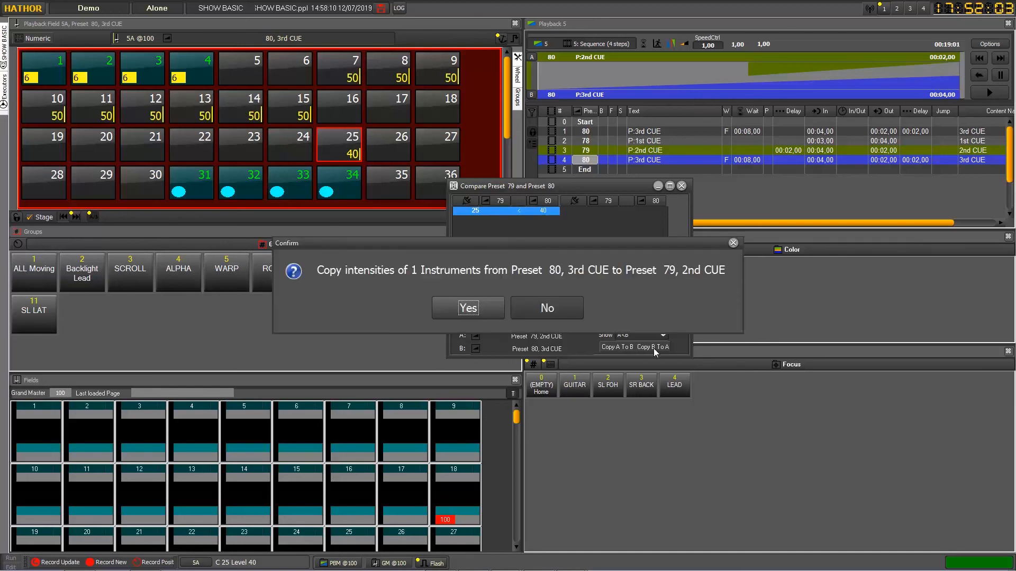
left_click(471, 307)
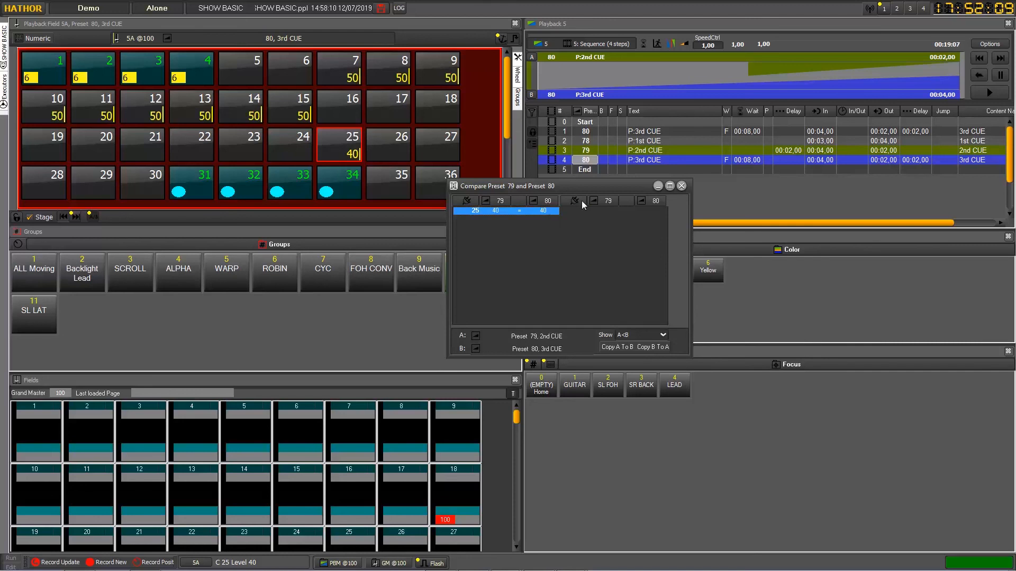
- Check the level of channel 25 in the editor of Preset 79, and close both the editor and the preset comparison
right_click(585, 151)
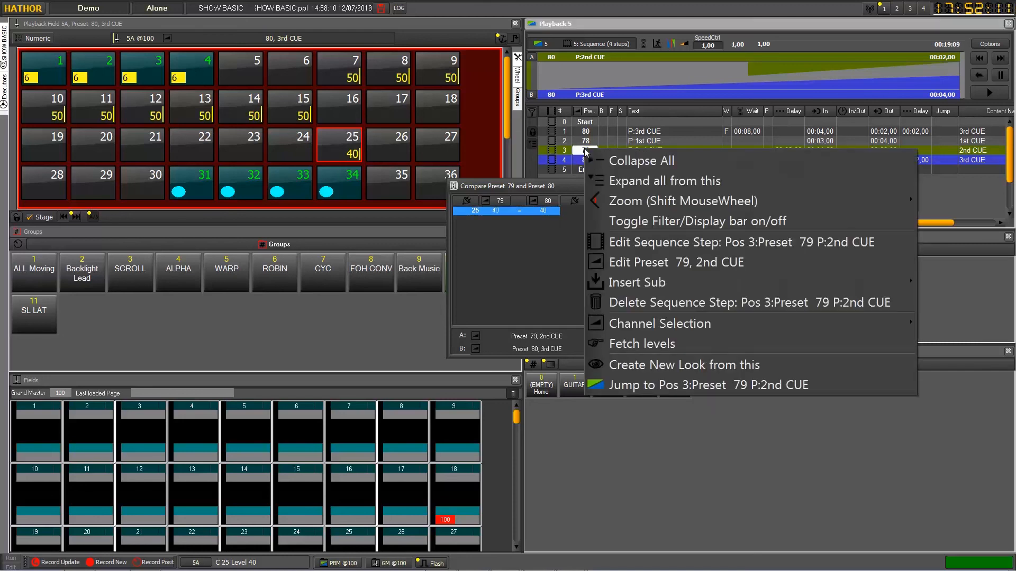
left_click(644, 262)
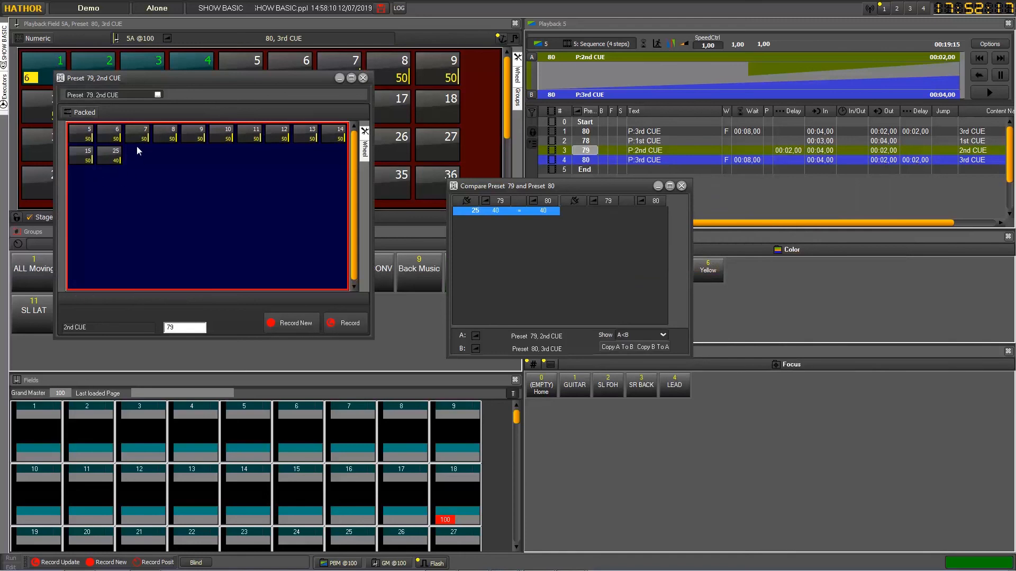
left_click(362, 79)
left_click_drag(489, 186, 461, 185)
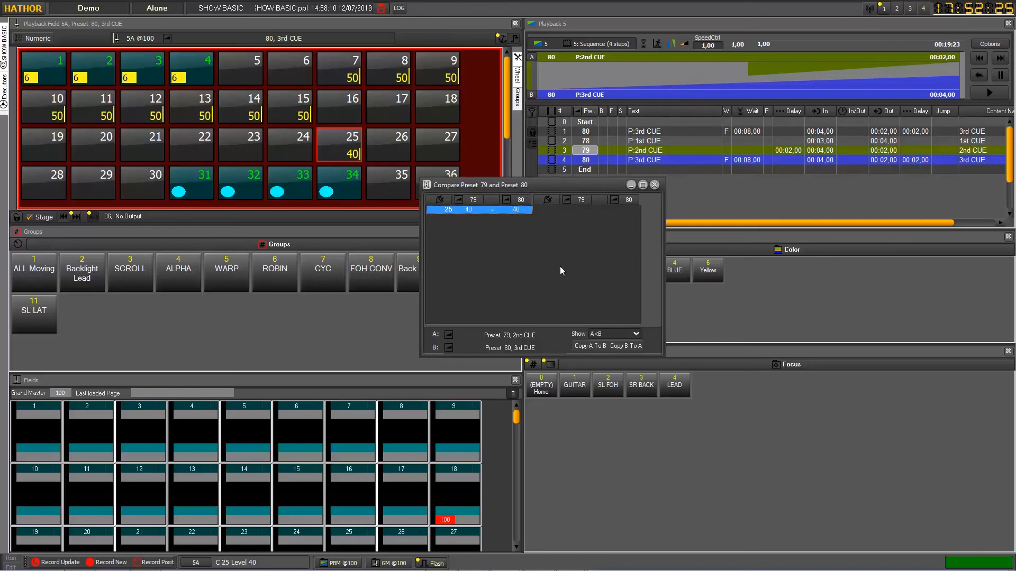
left_click(654, 185)
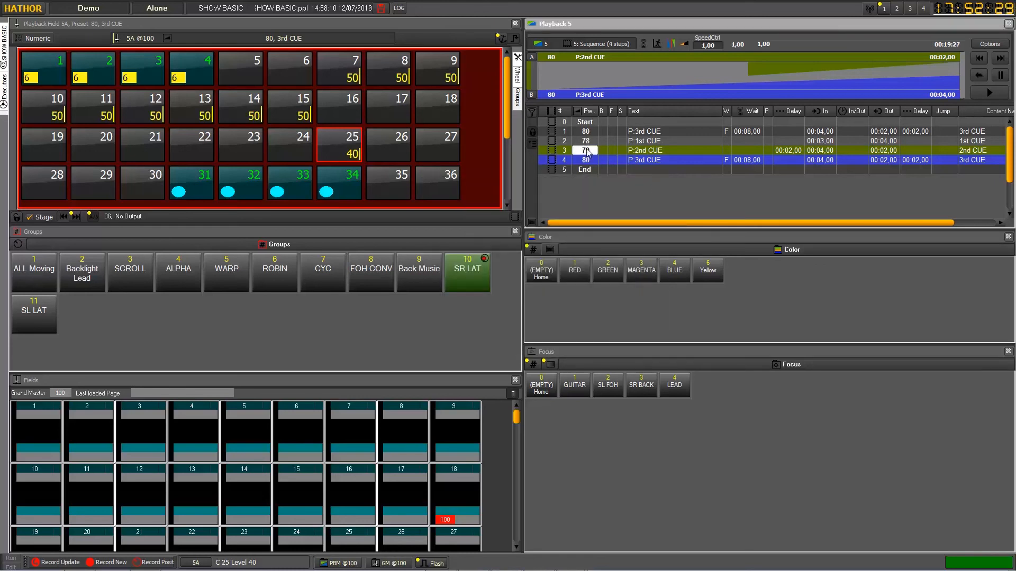
left_click_drag(588, 164, 588, 139)
left_click(612, 212)
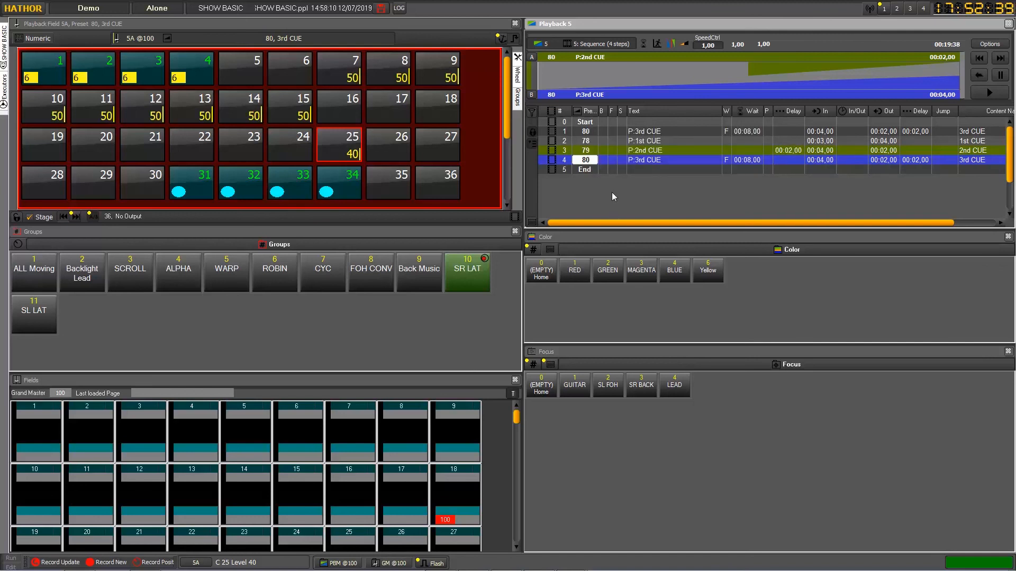